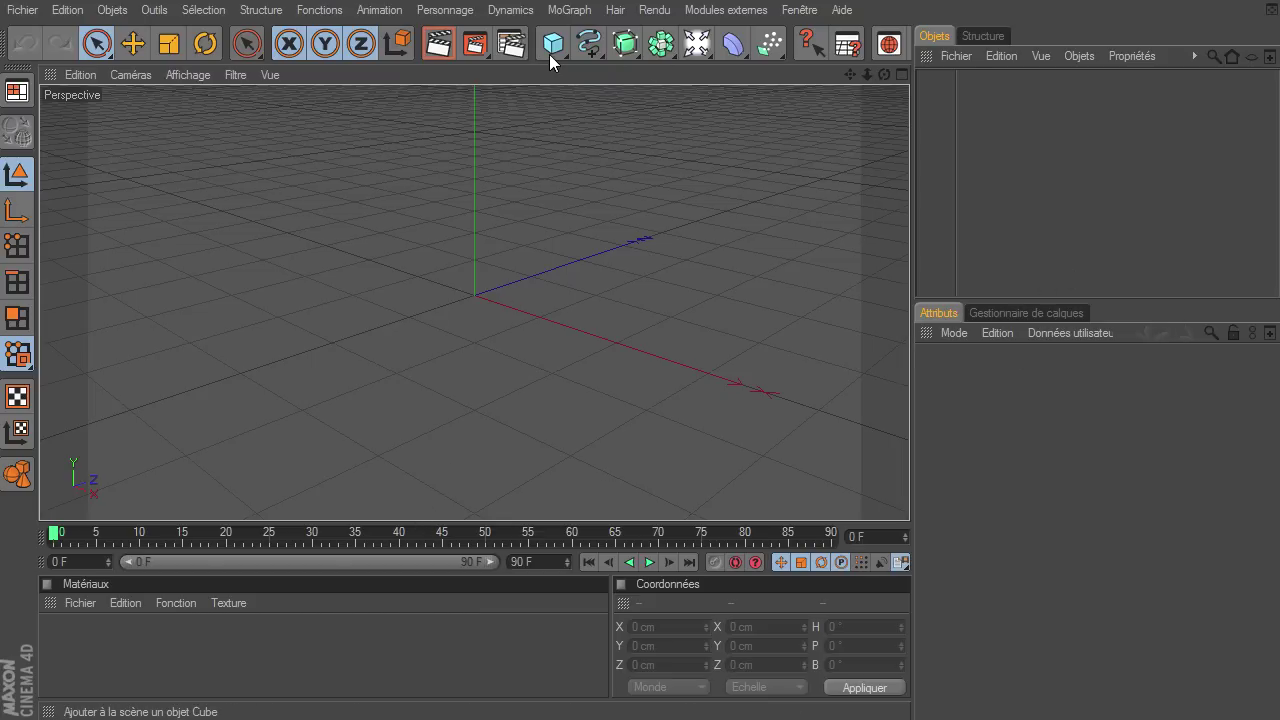
Add a 400 cm plane and cut its width and height segments from 20 to 1.
{"action": "left_click_drag", "start_coordinate": [549, 54], "coordinate": [773, 101]}
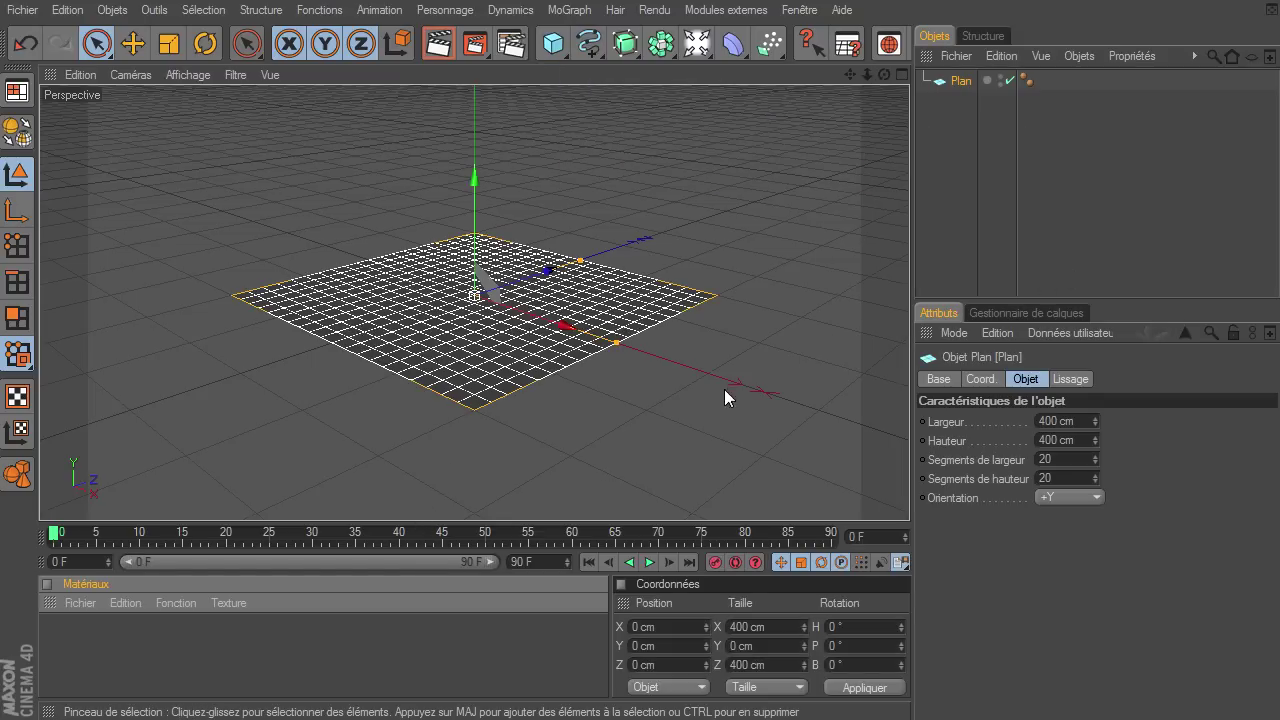
{"action": "left_click", "coordinate": [1078, 460]}
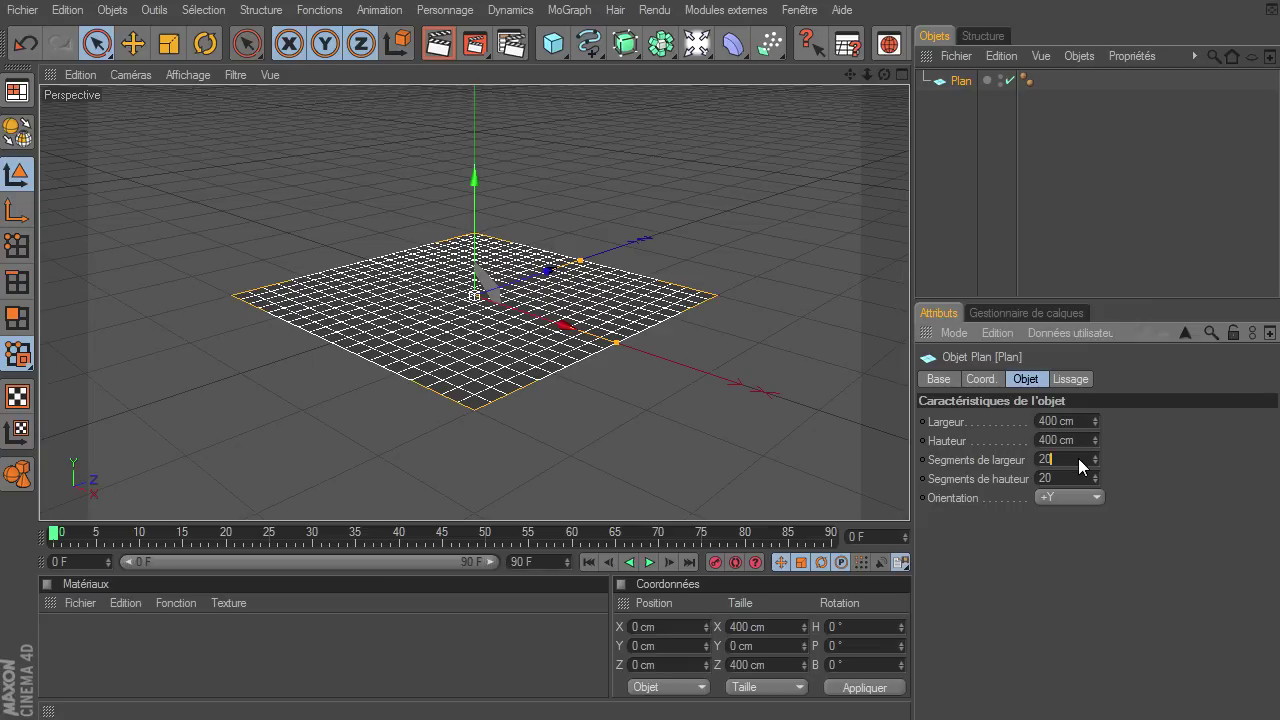
{"action": "type", "text": "1"}
{"action": "key", "text": "Tab"}
{"action": "type", "text": "1"}
{"action": "key", "text": "Return"}
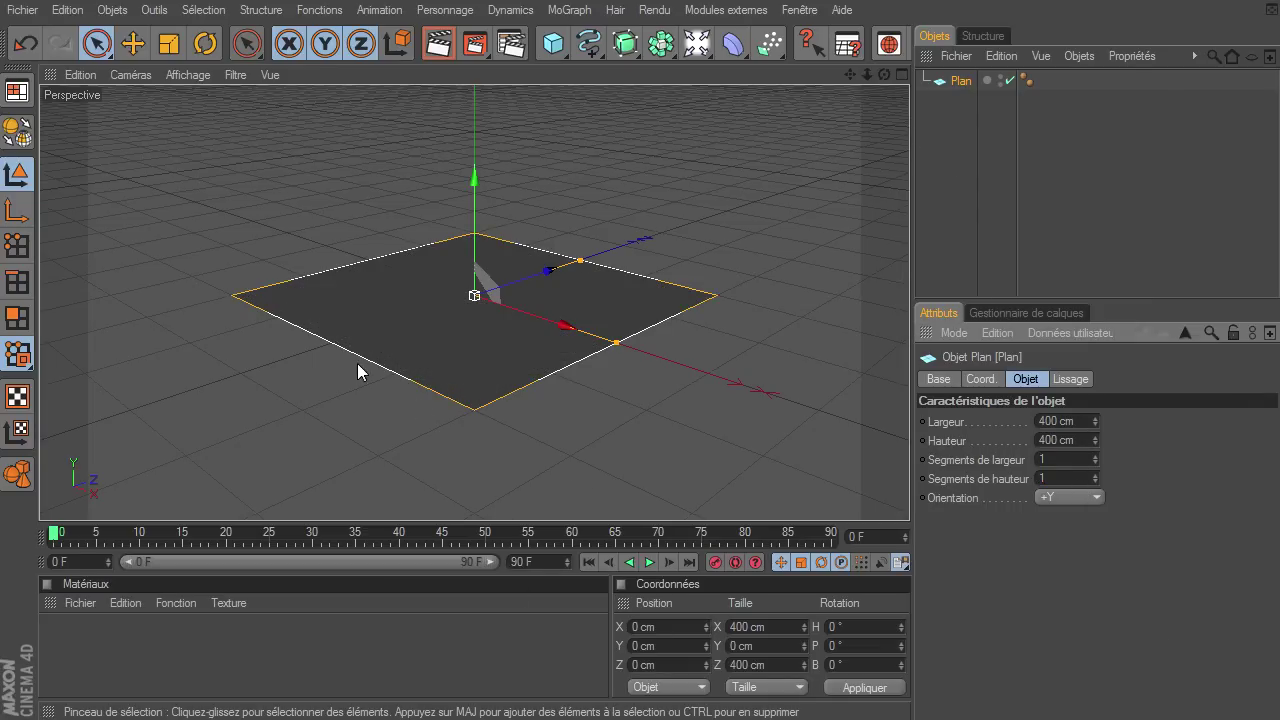
Create a new material named 'electrique'.
{"action": "double_click", "coordinate": [287, 637]}
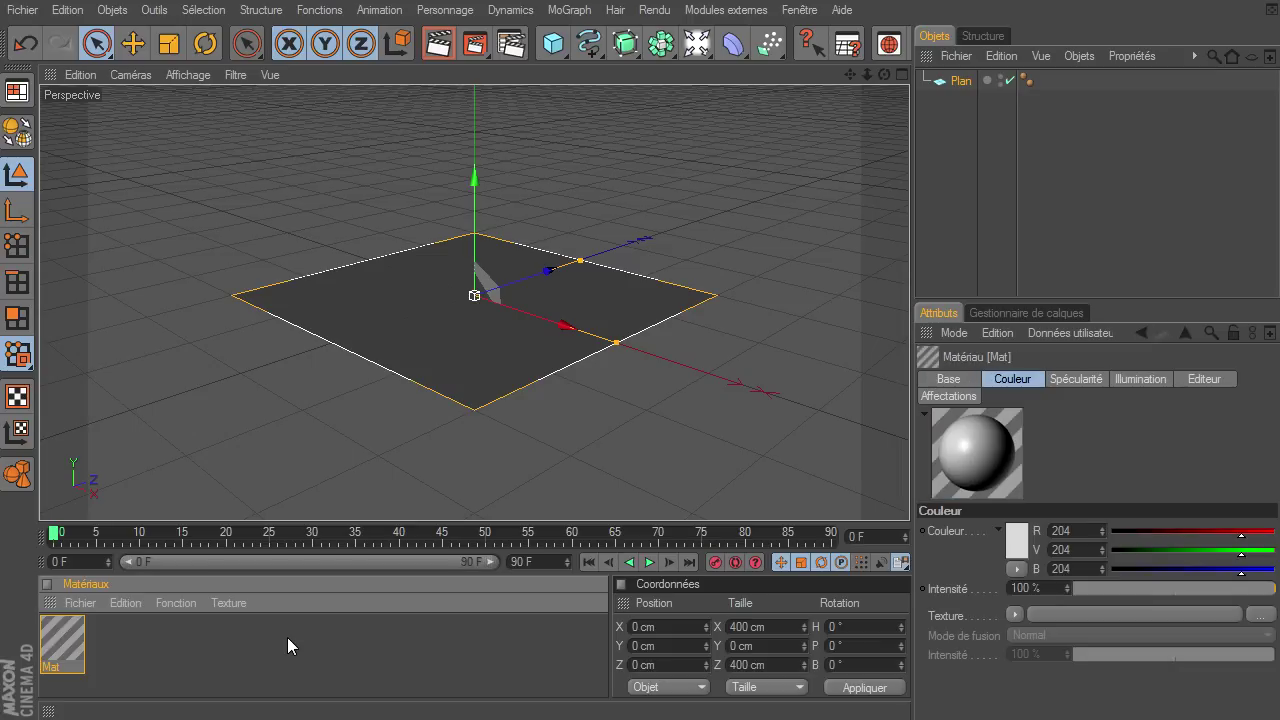
{"action": "double_click", "coordinate": [66, 668]}
{"action": "type", "text": "electr"}
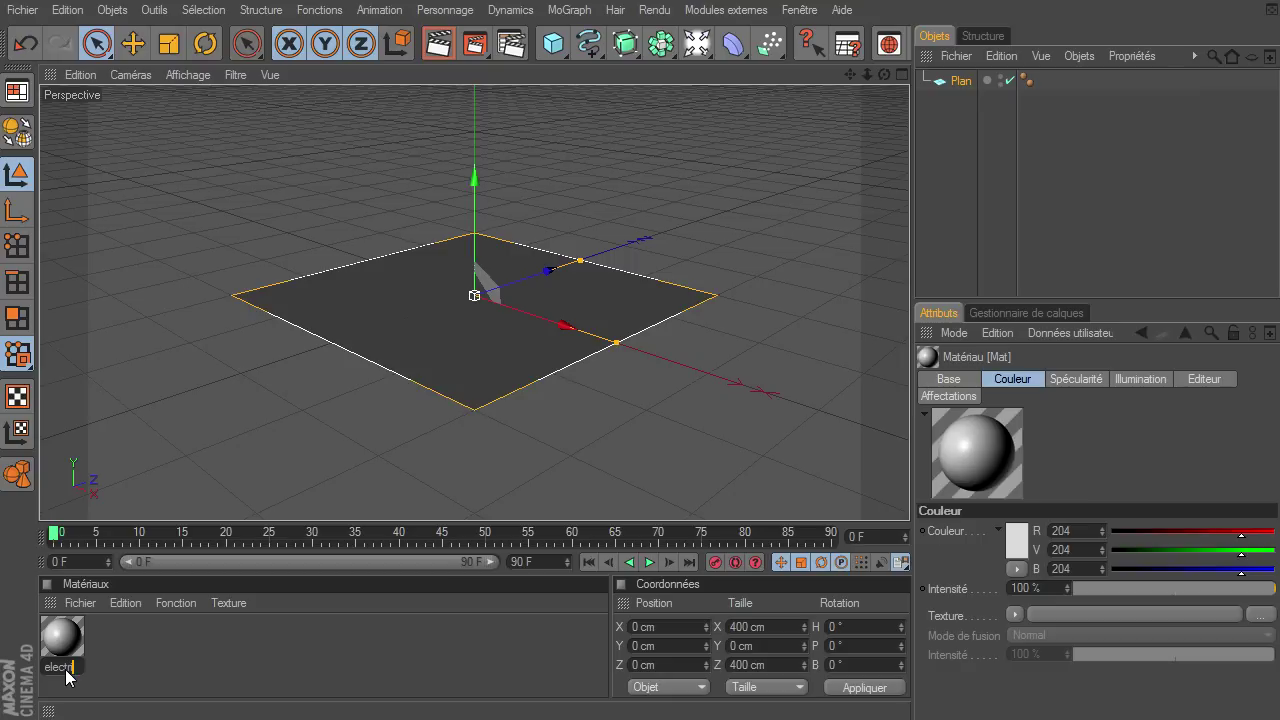
{"action": "type", "text": "ique"}
{"action": "key", "text": "Return"}
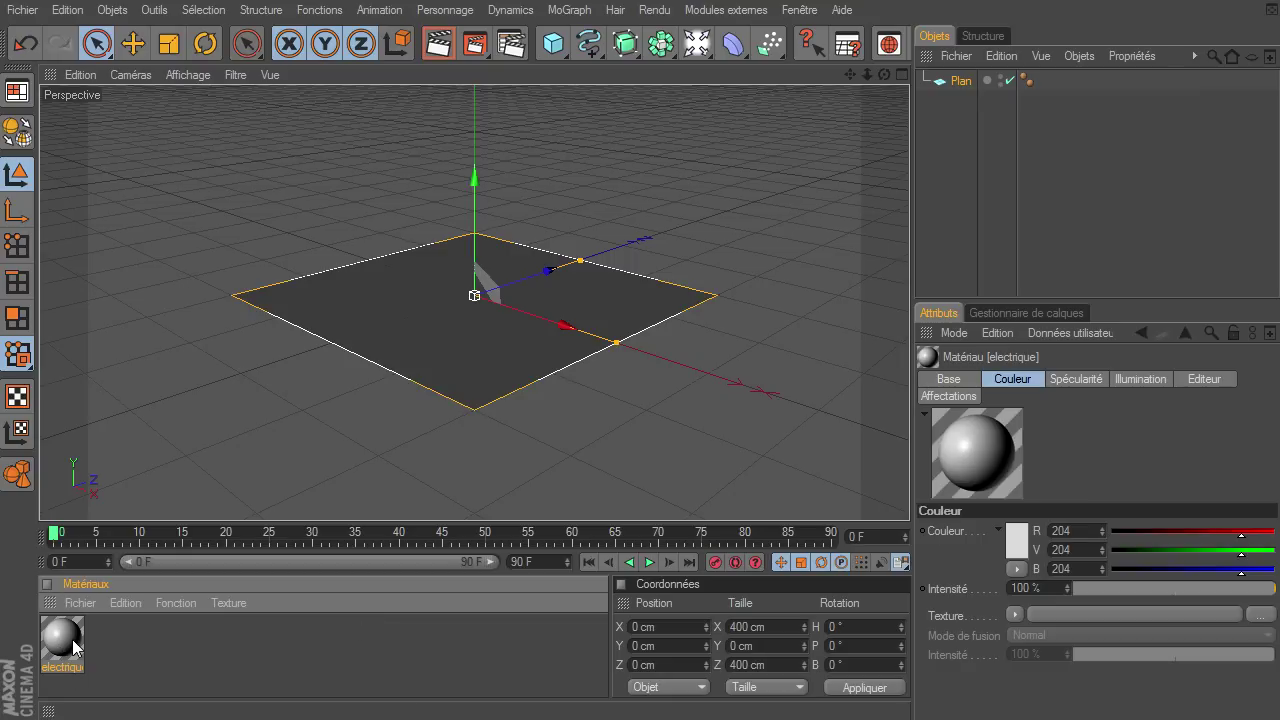
Switch off the electrique material's Couleur and Spécularité channels.
{"action": "double_click", "coordinate": [62, 639]}
{"action": "mouse_move", "coordinate": [569, 116]}
{"action": "left_mouse_down"}
{"action": "mouse_move", "coordinate": [857, 66]}
{"action": "mouse_move", "coordinate": [886, 35]}
{"action": "left_mouse_up"}
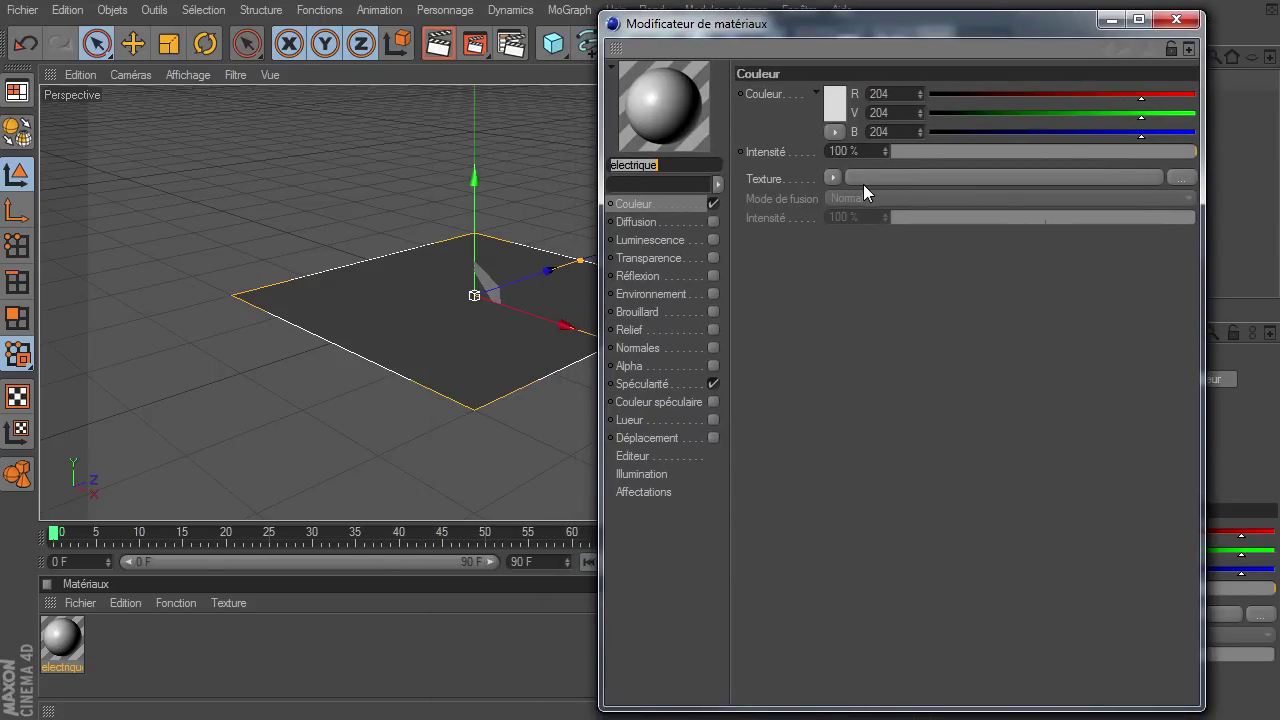
{"action": "left_click", "coordinate": [713, 204]}
{"action": "left_click", "coordinate": [712, 385]}
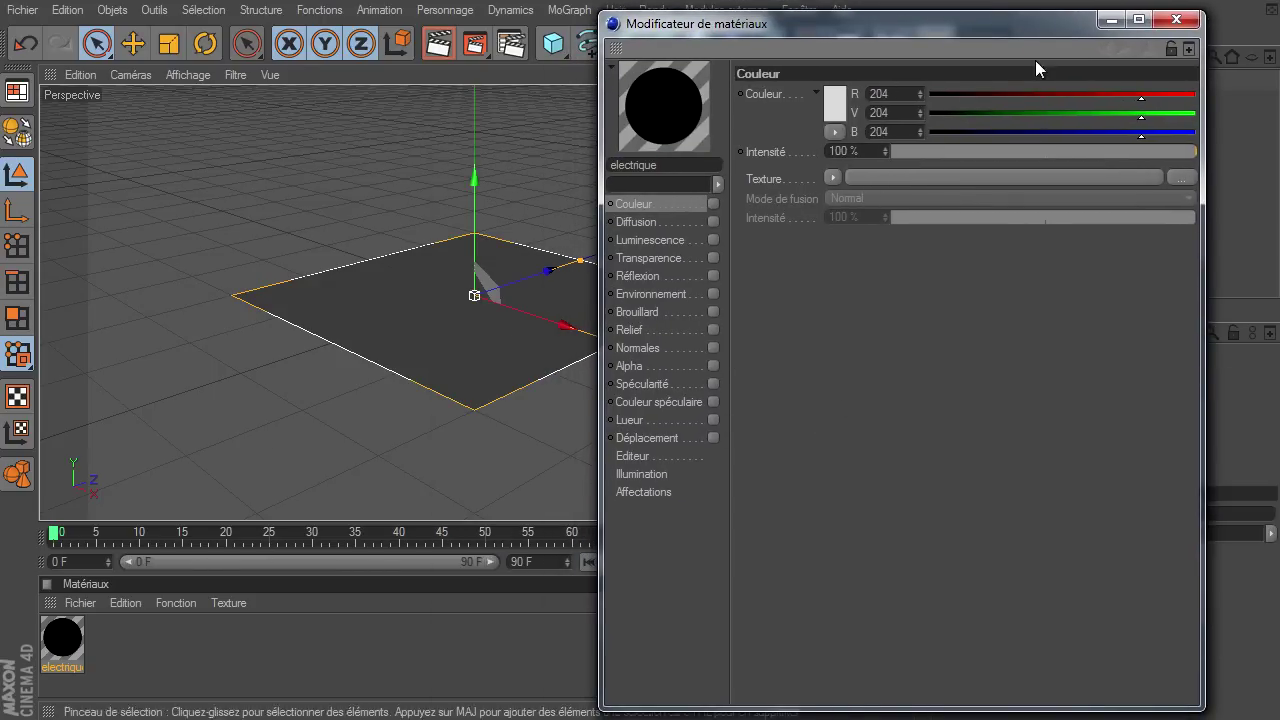
{"action": "left_click", "coordinate": [1176, 19]}
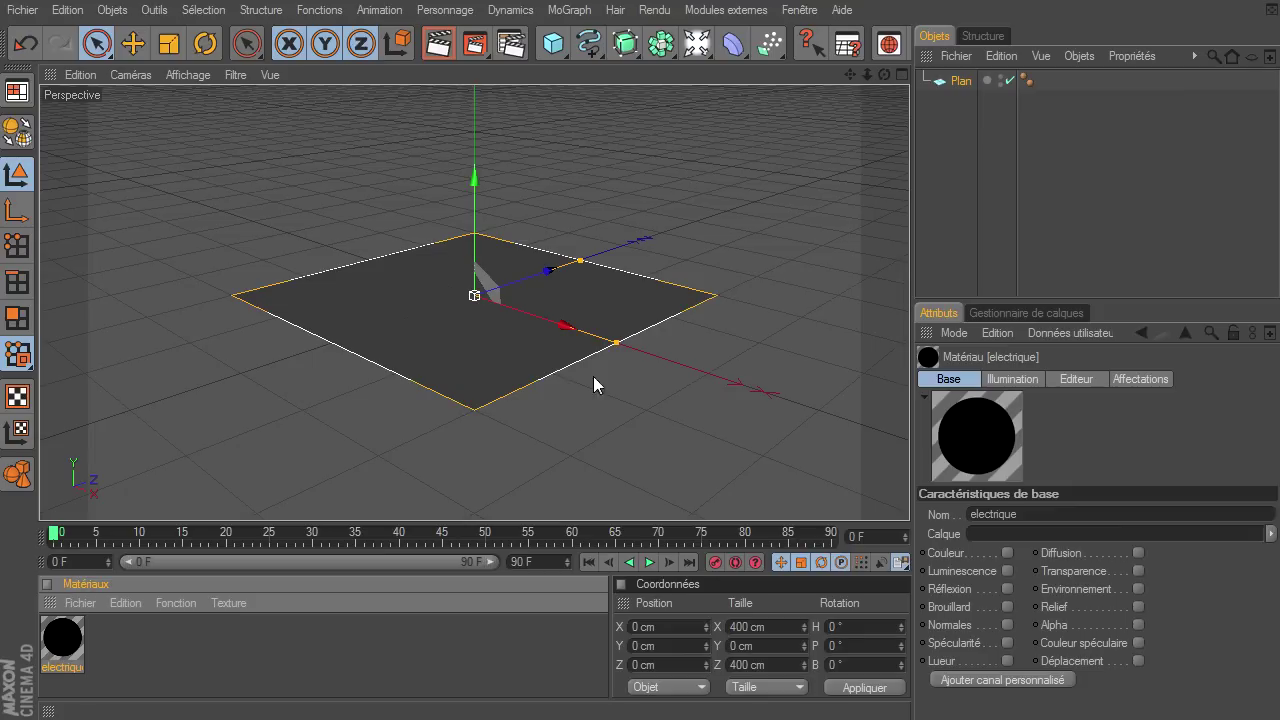
Apply the electrique material to the plane.
{"action": "left_click_drag", "start_coordinate": [962, 92], "coordinate": [960, 88]}
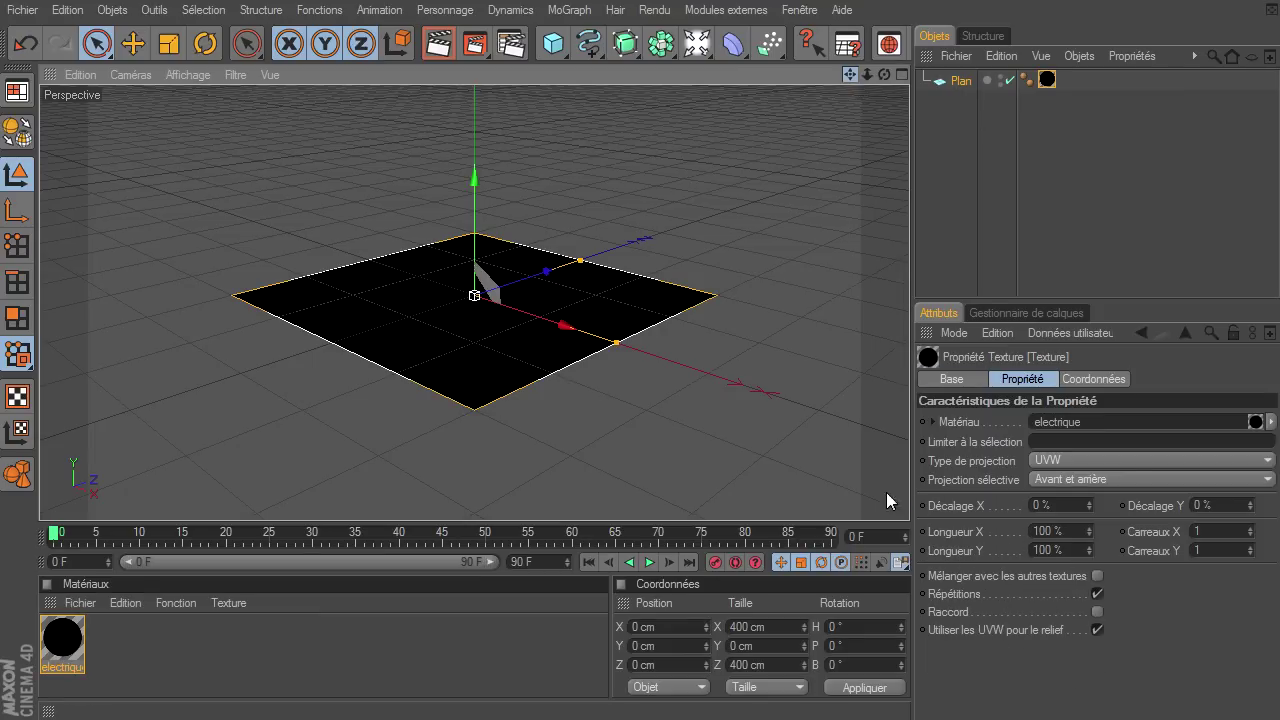
{"action": "left_click_drag", "start_coordinate": [886, 492], "coordinate": [909, 495], "text": "alt"}
{"action": "double_click", "coordinate": [61, 634]}
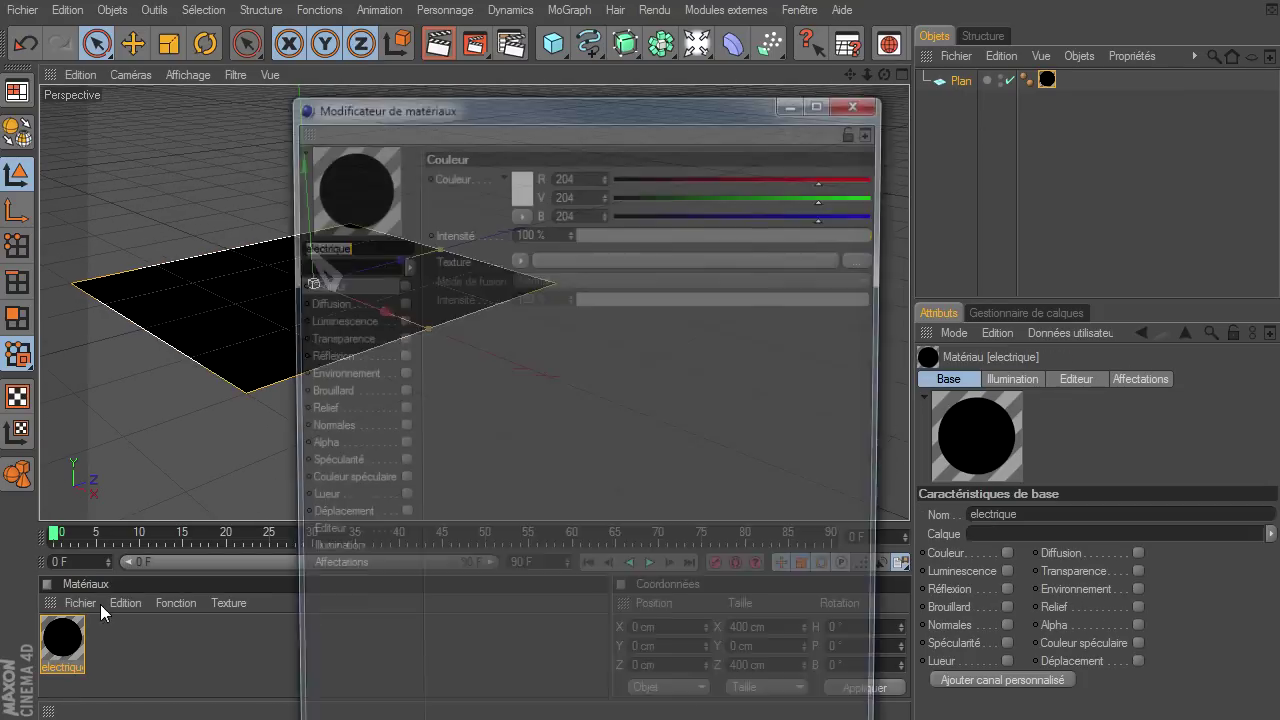
{"action": "left_click_drag", "start_coordinate": [405, 106], "coordinate": [598, 20]}
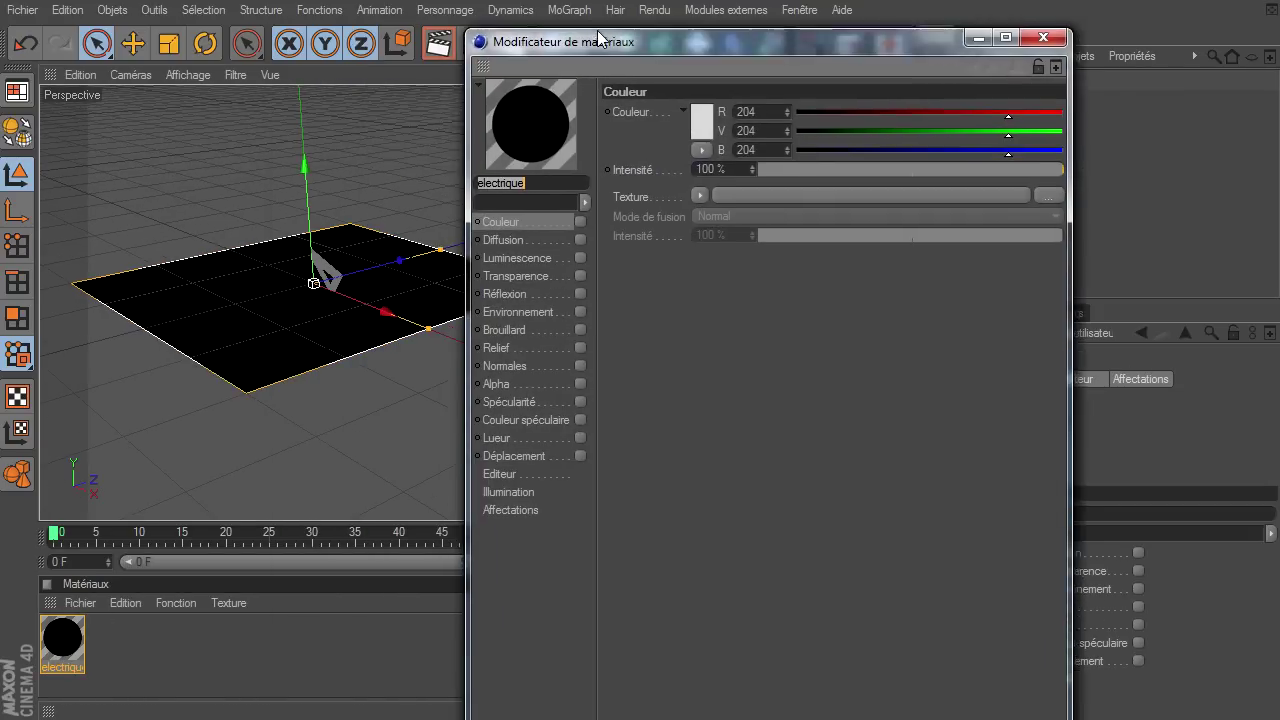
Set the material preview to a very large flat Plan shown in its own window.
{"action": "right_click", "coordinate": [528, 97]}
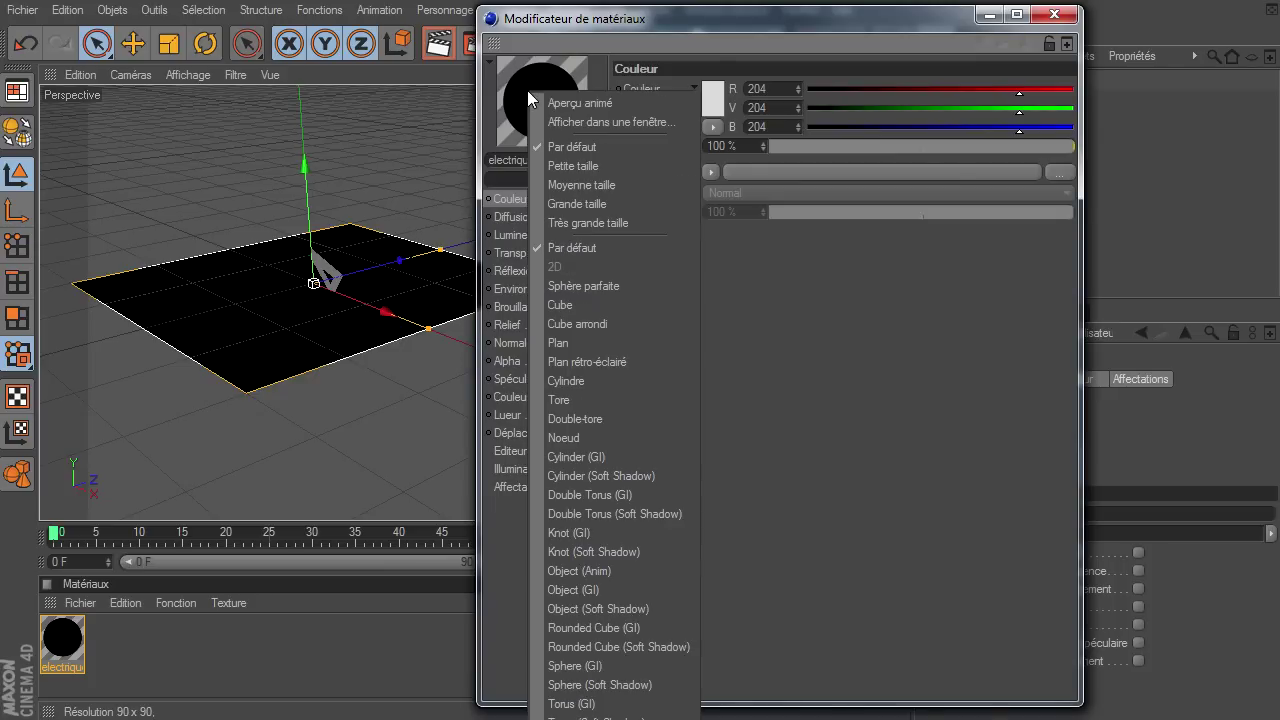
{"action": "left_click", "coordinate": [592, 343]}
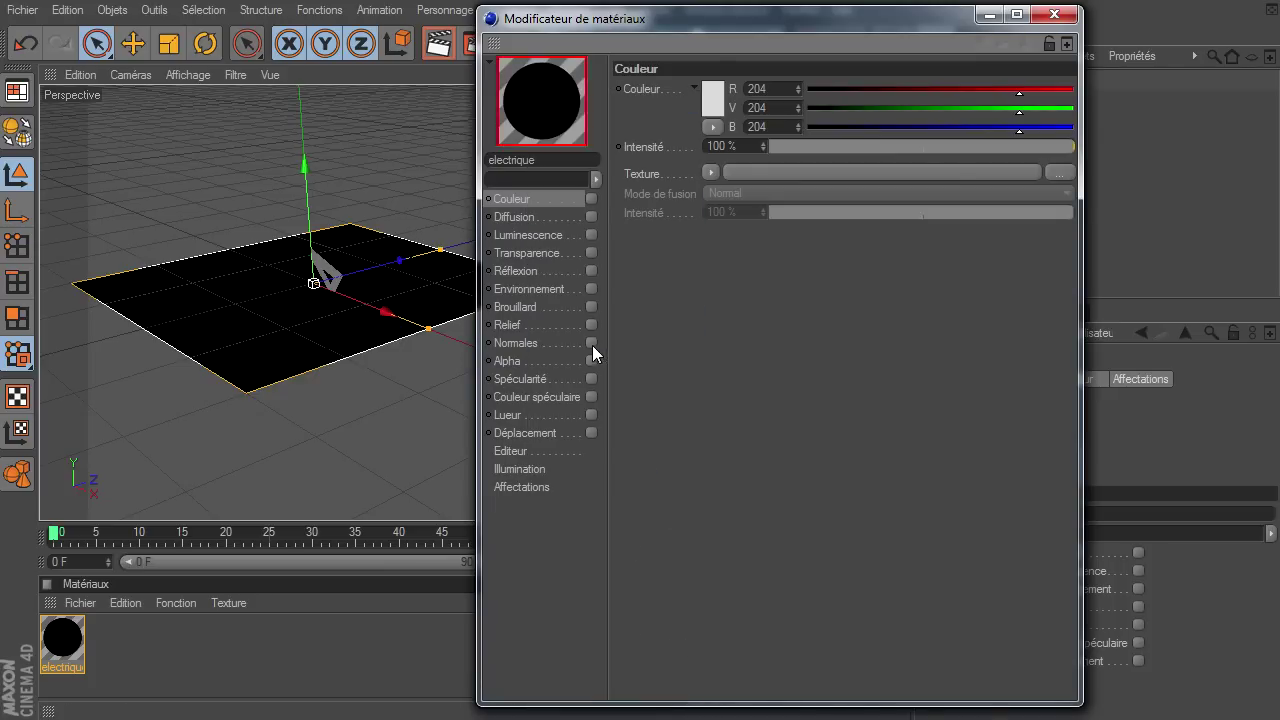
{"action": "right_click", "coordinate": [537, 110]}
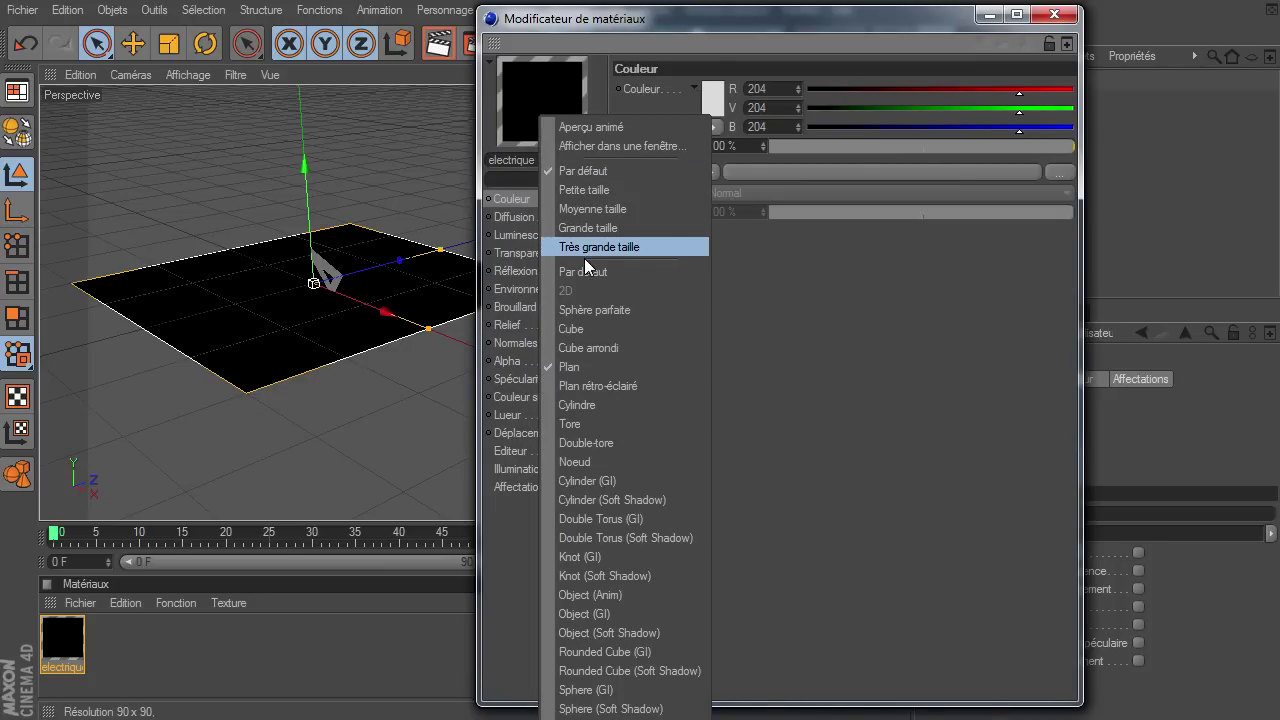
{"action": "left_click", "coordinate": [591, 249]}
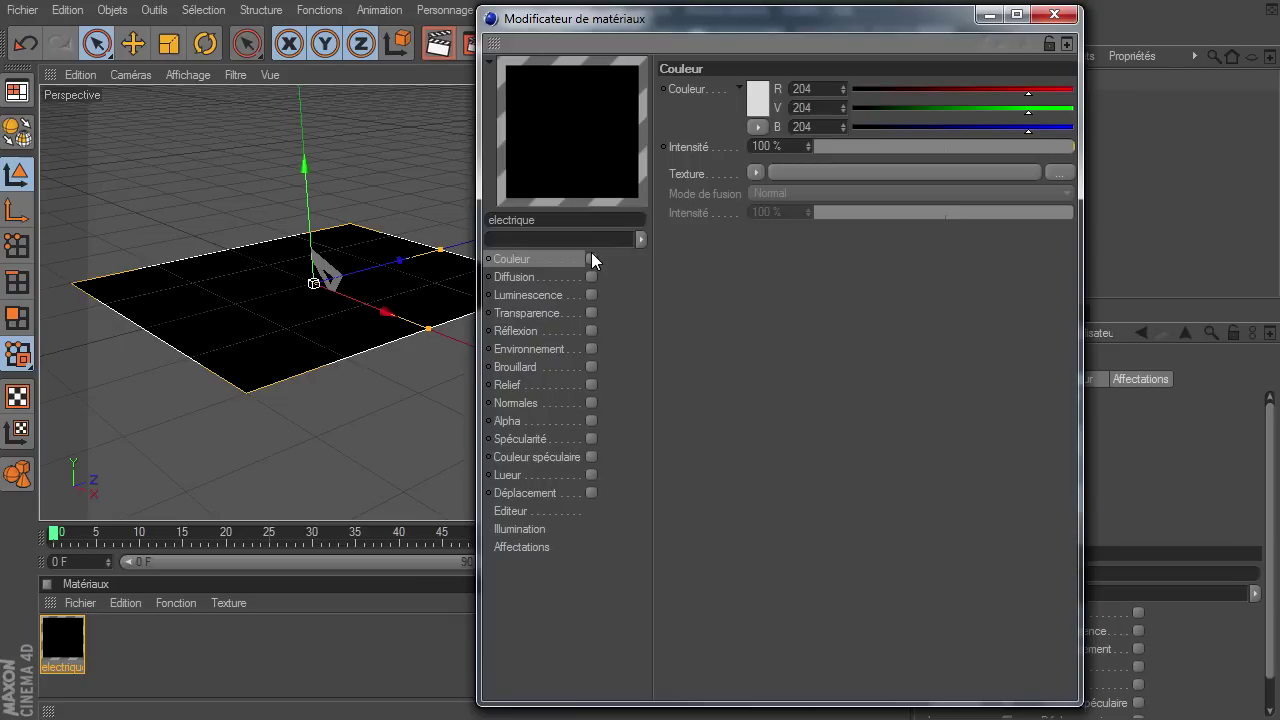
{"action": "right_click", "coordinate": [594, 118]}
{"action": "left_click", "coordinate": [617, 151]}
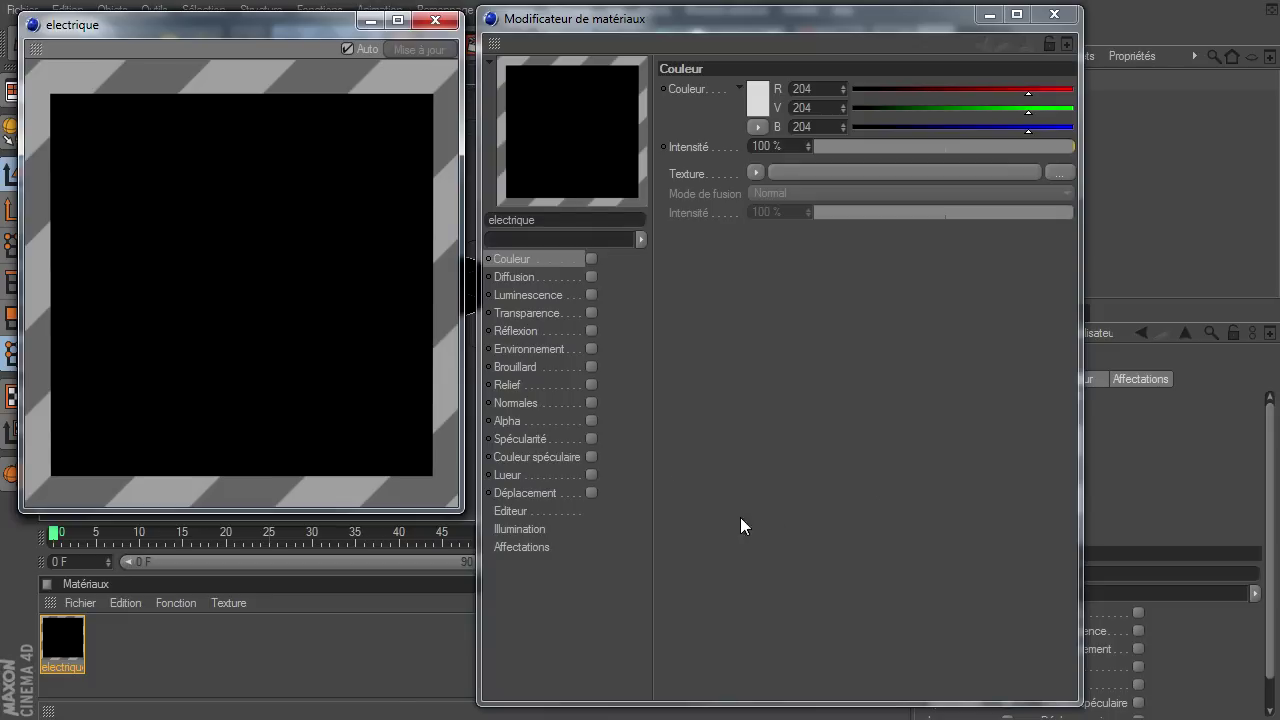
Re-enable Couleur and set it to a pale cyan of R180 V223 B230.
{"action": "left_click", "coordinate": [590, 253]}
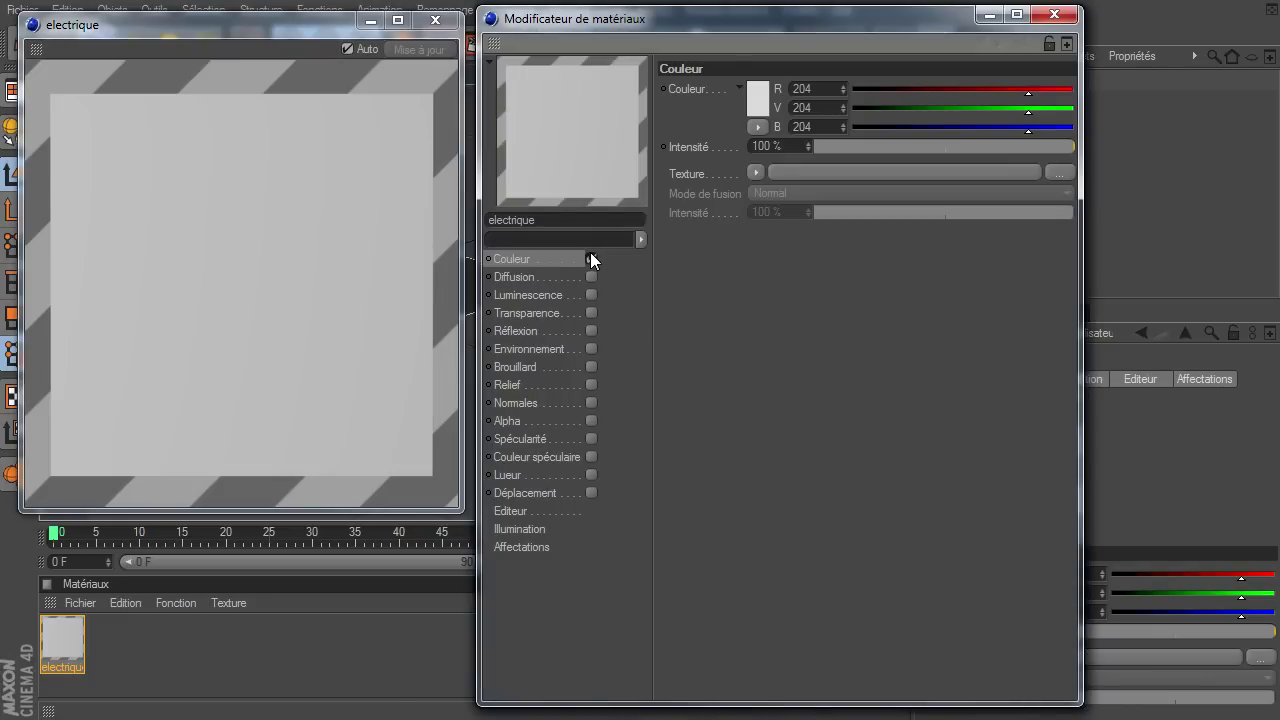
{"action": "left_click", "coordinate": [765, 112]}
{"action": "left_click_drag", "start_coordinate": [728, 41], "coordinate": [816, 43]}
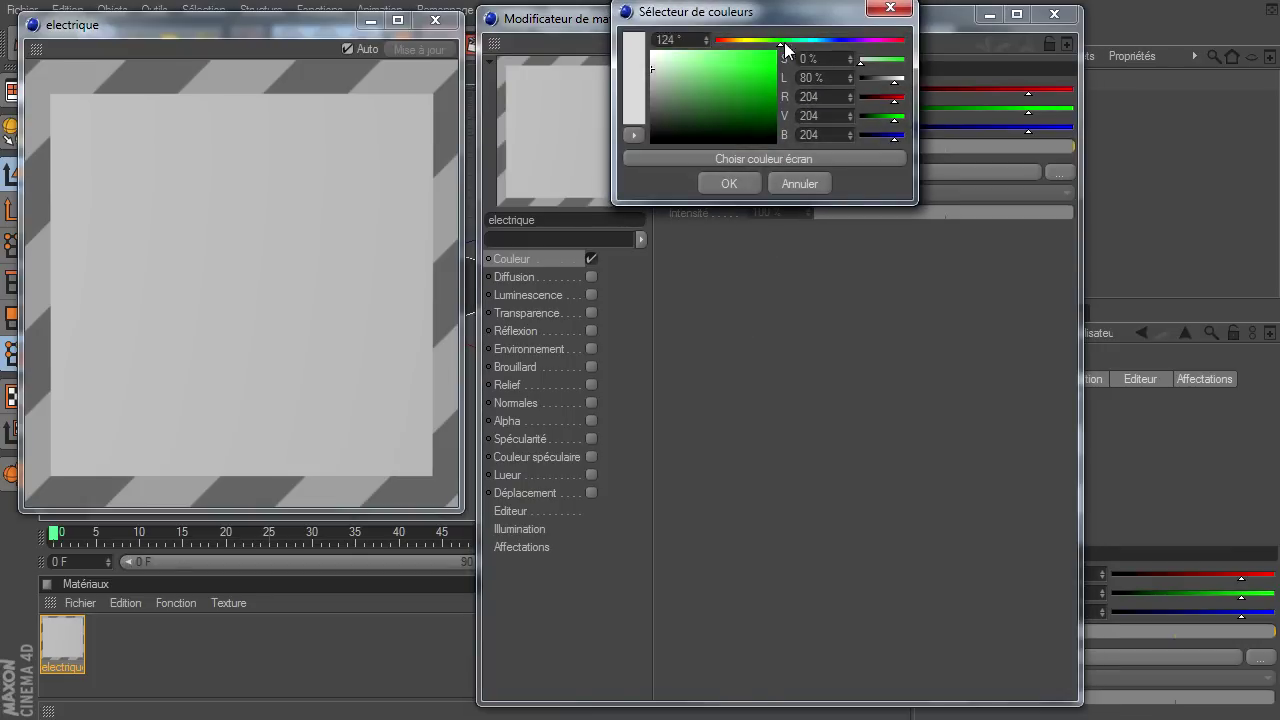
{"action": "left_click_drag", "start_coordinate": [673, 81], "coordinate": [676, 62]}
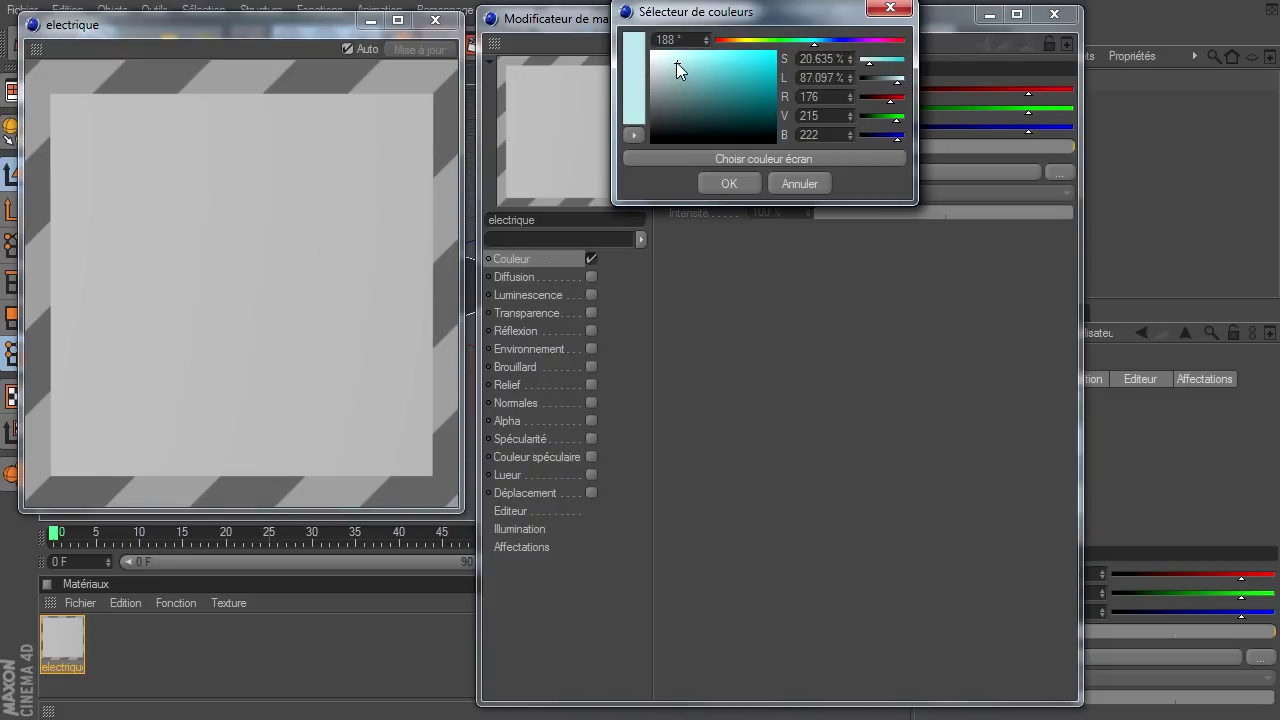
{"action": "left_click_drag", "start_coordinate": [676, 62], "coordinate": [677, 59]}
{"action": "left_click", "coordinate": [729, 183]}
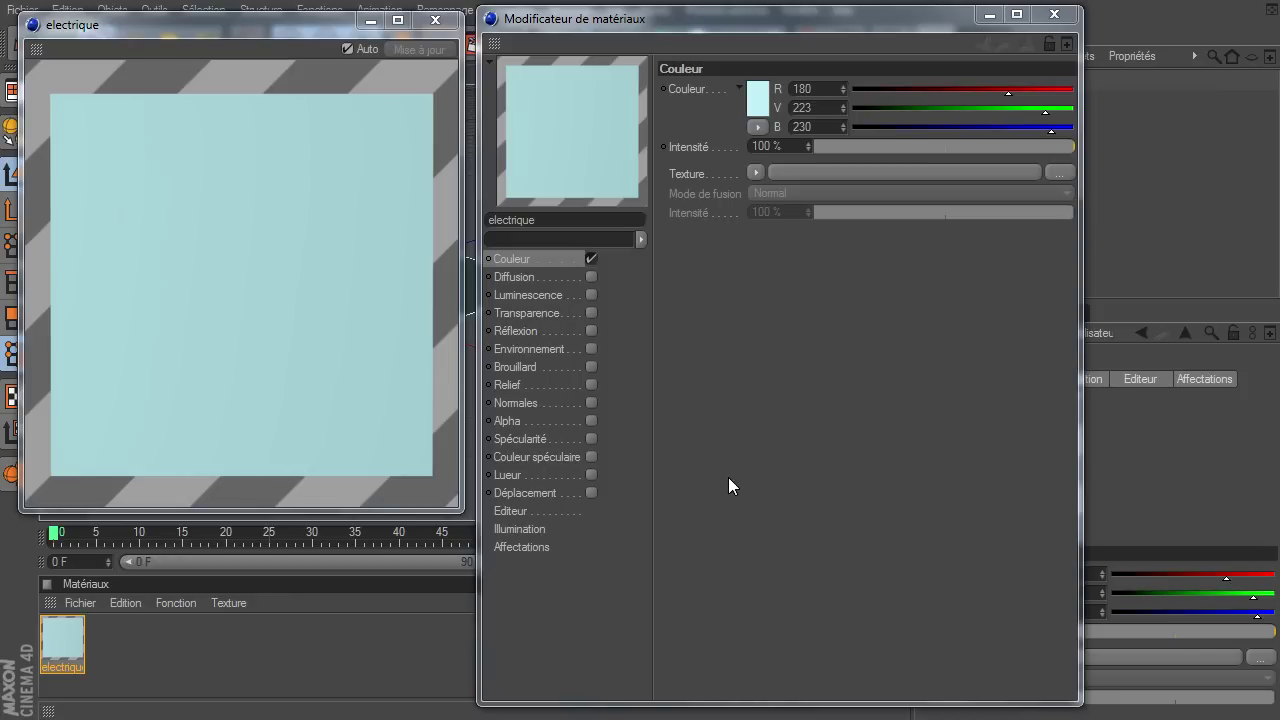
{"action": "left_click", "coordinate": [758, 172]}
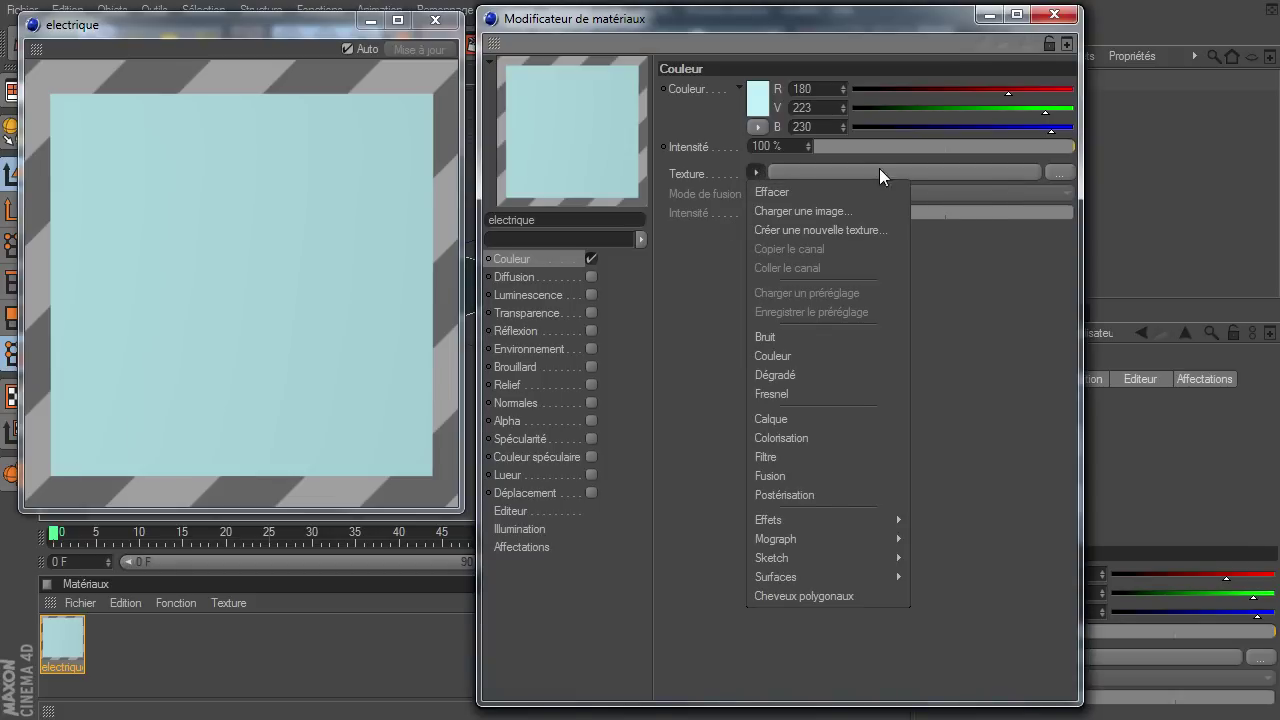
Load a Calque layer shader into the Couleur texture.
{"action": "key", "text": "Escape"}
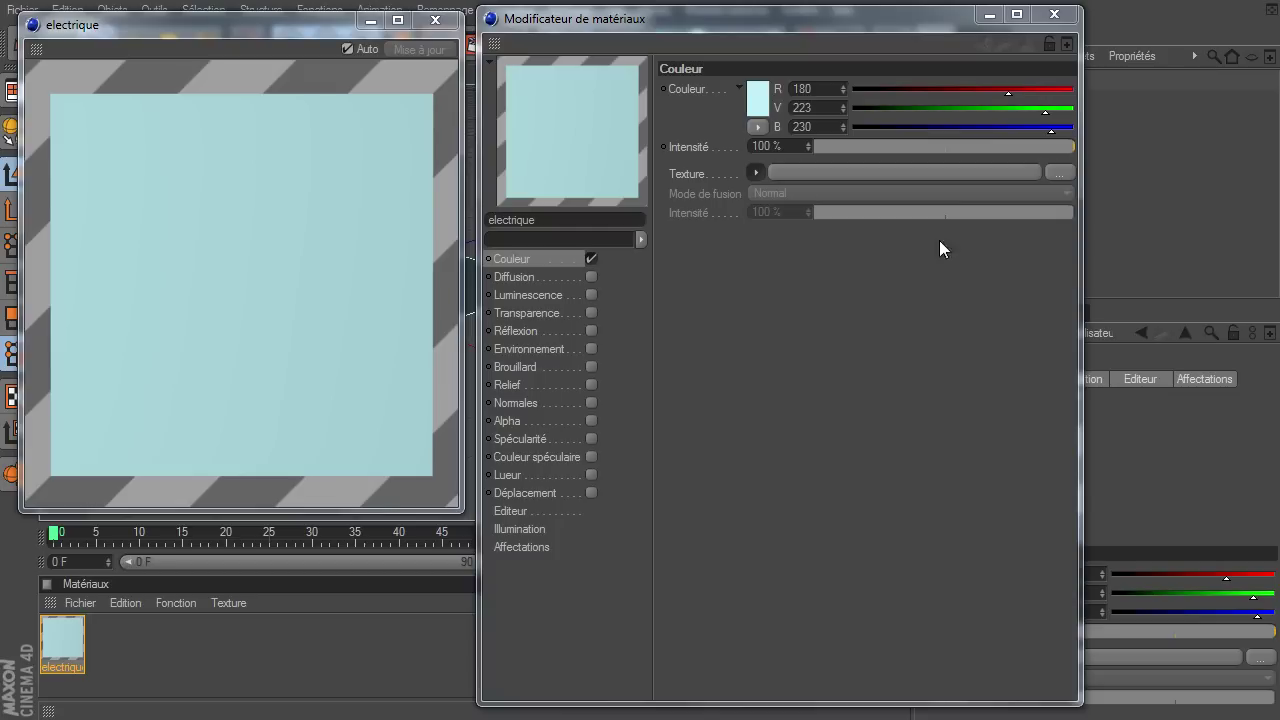
{"action": "left_click", "coordinate": [755, 174]}
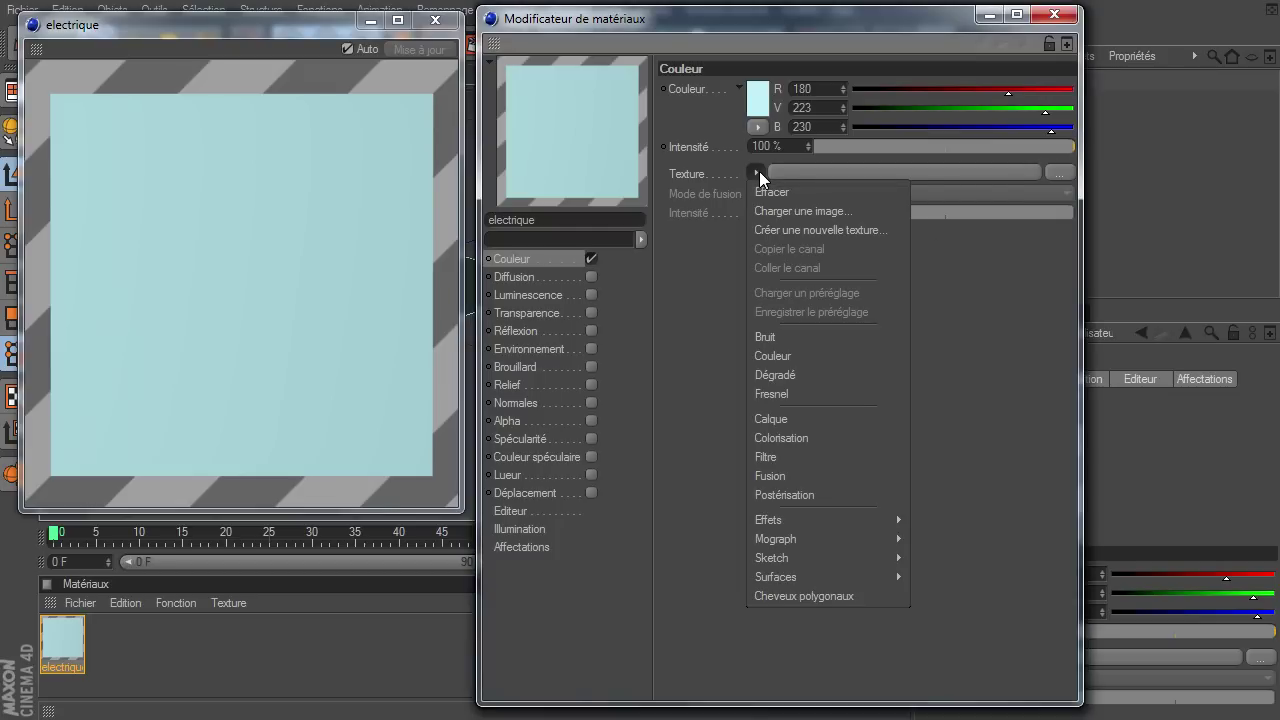
{"action": "left_click", "coordinate": [780, 419]}
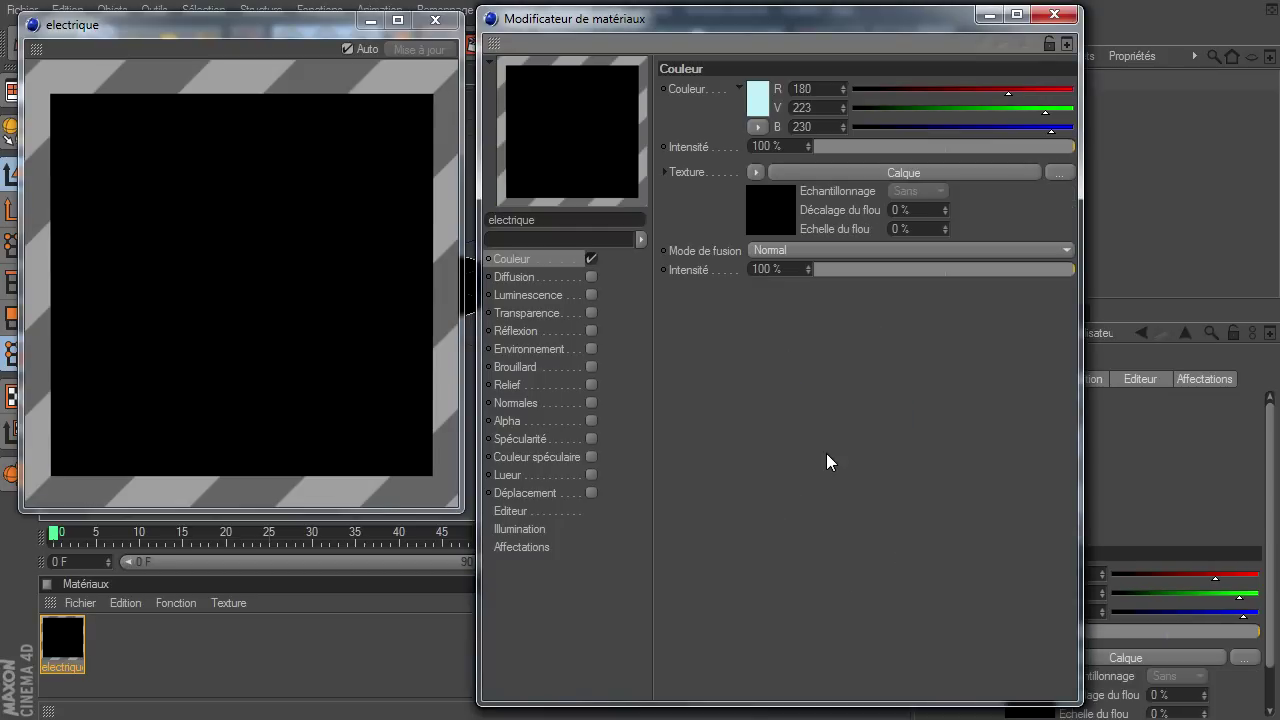
{"action": "left_click", "coordinate": [828, 174]}
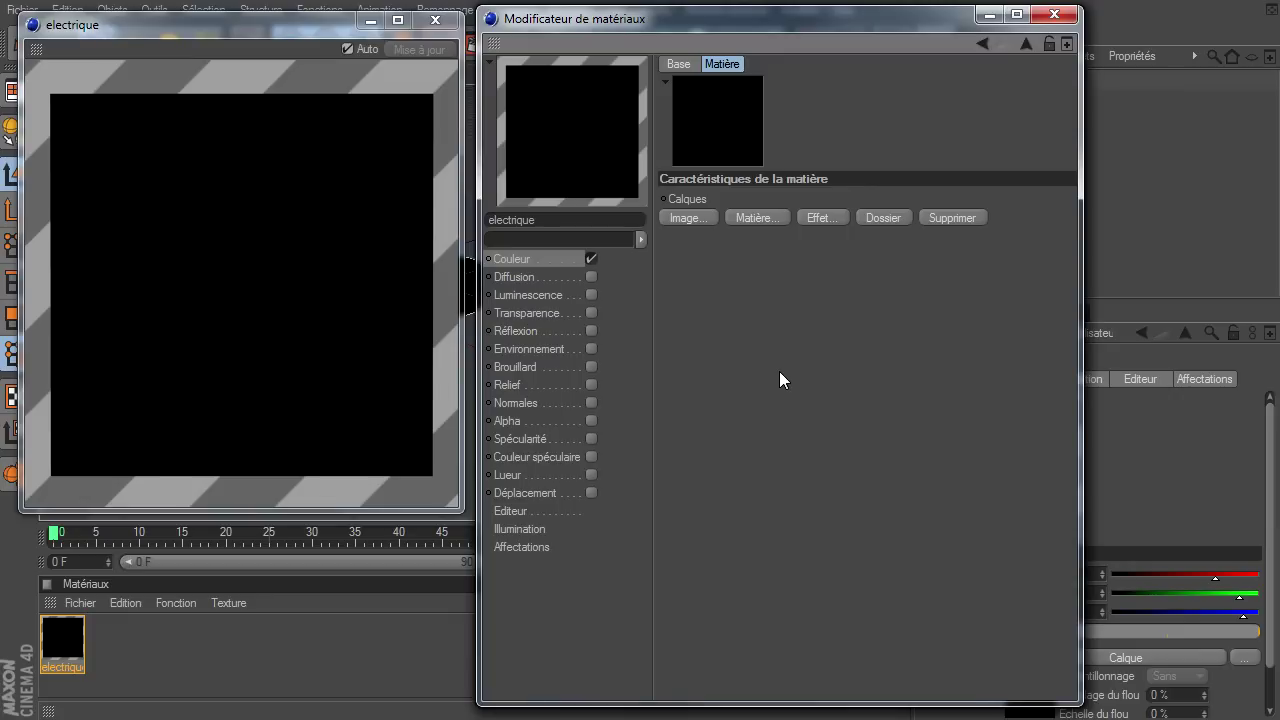
Add a Dégradé gradient layer to the Calque and show its gradient settings.
{"action": "left_click", "coordinate": [763, 216]}
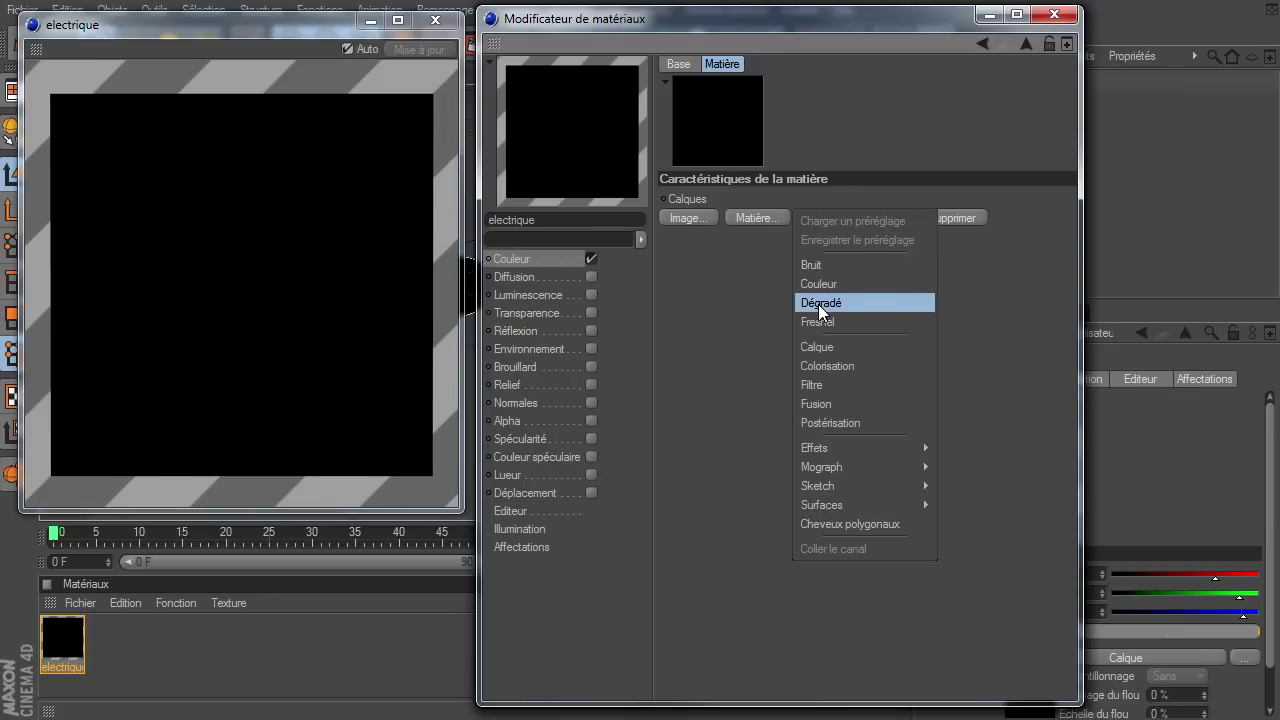
{"action": "left_click", "coordinate": [818, 304]}
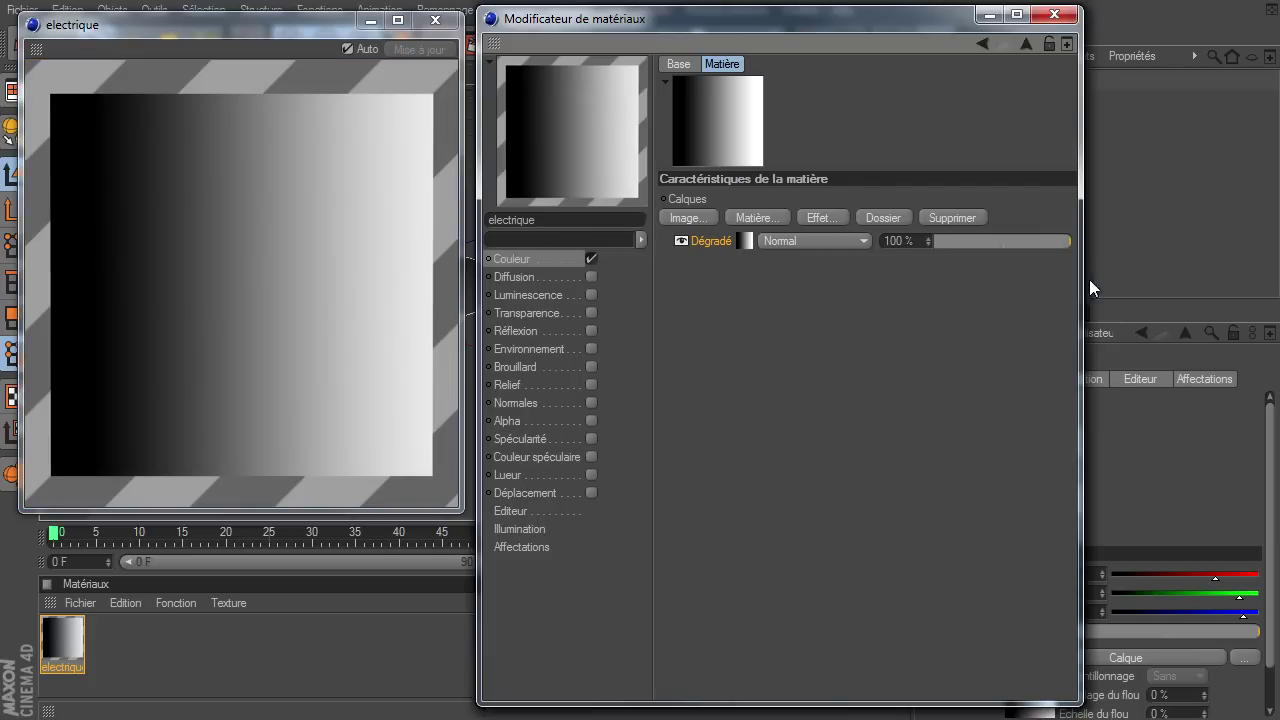
{"action": "left_click", "coordinate": [744, 241]}
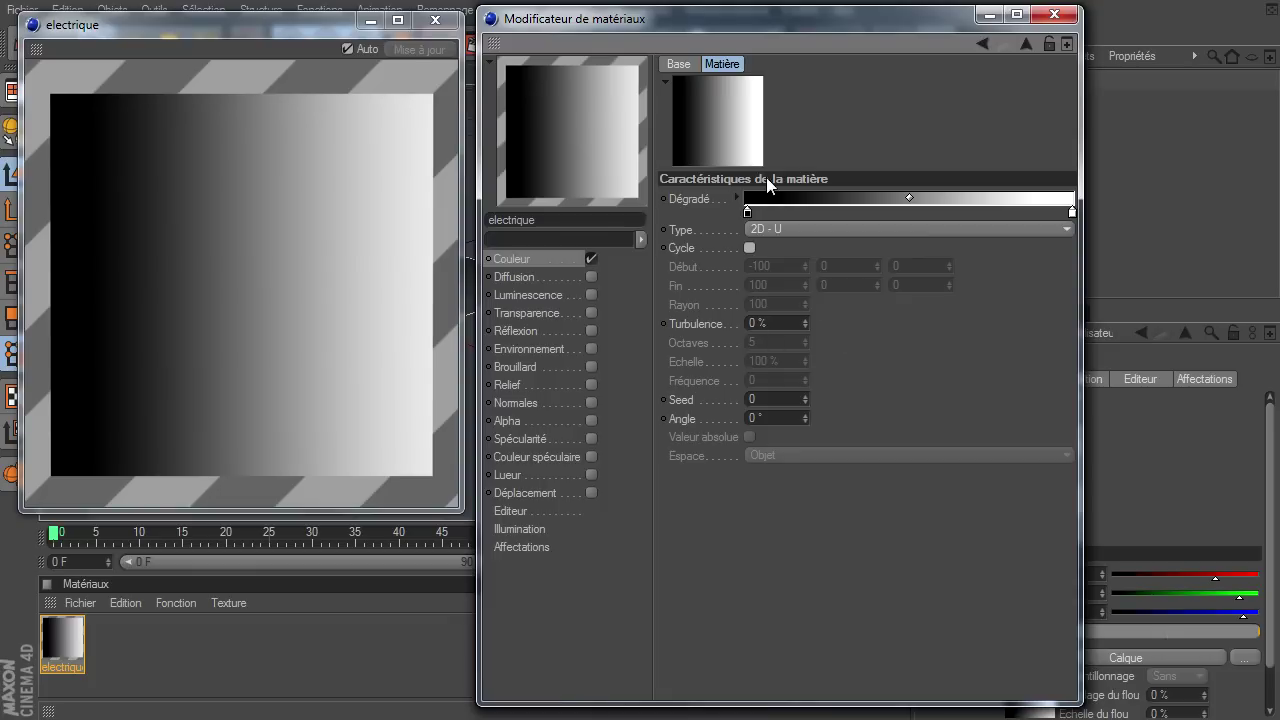
{"action": "left_click", "coordinate": [1025, 46]}
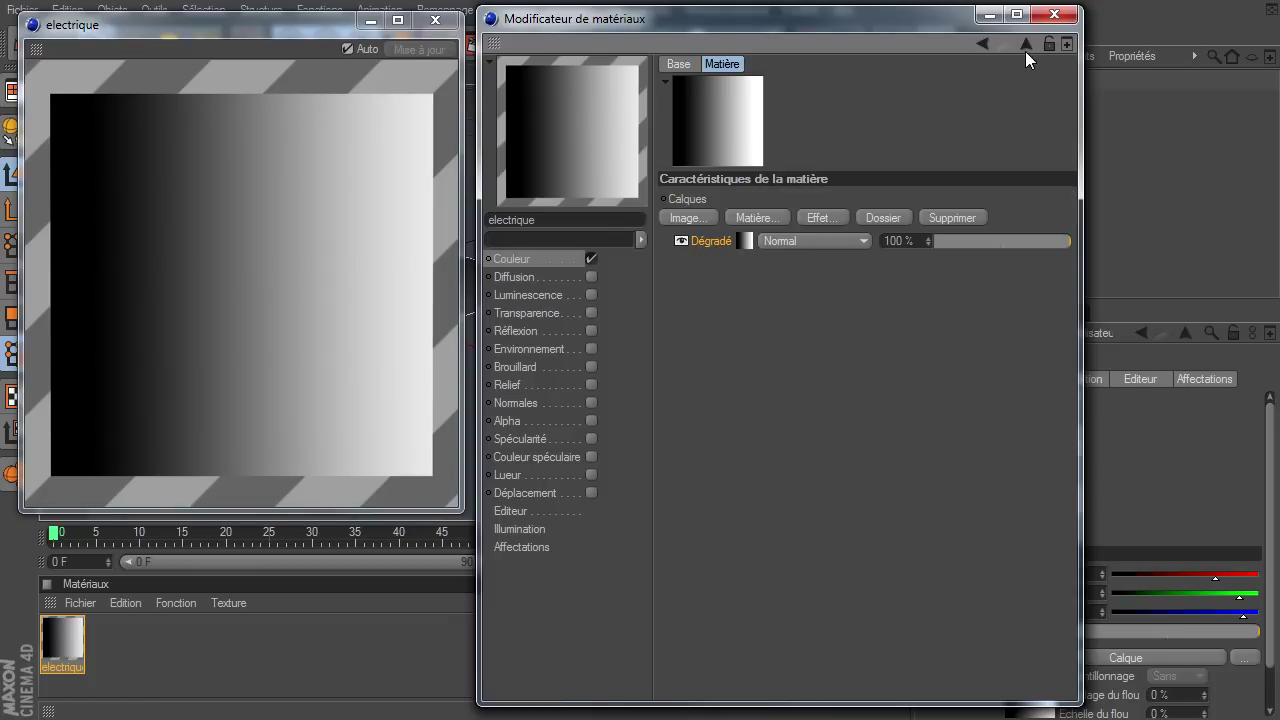
{"action": "left_click", "coordinate": [743, 241]}
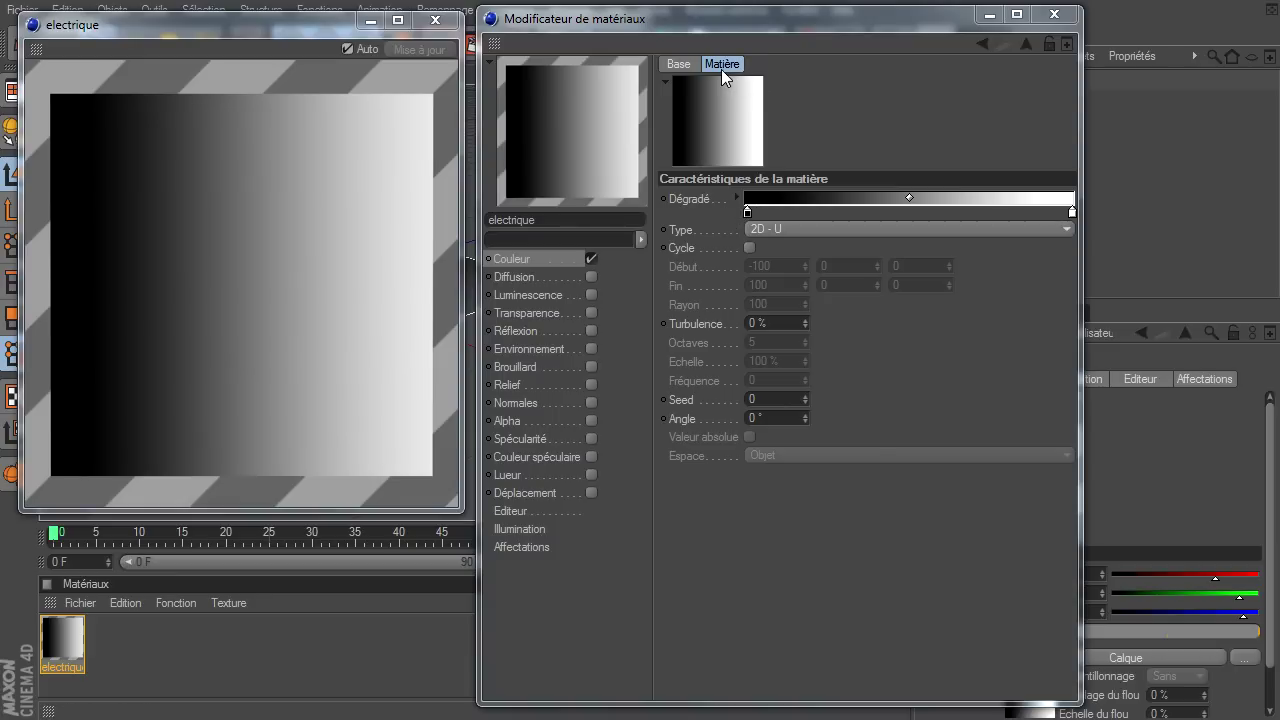
Add a middle gradient knot coloured light cyan.
{"action": "mouse_move", "coordinate": [757, 207]}
{"action": "left_mouse_down"}
{"action": "mouse_move", "coordinate": [907, 216]}
{"action": "mouse_move", "coordinate": [747, 214]}
{"action": "left_mouse_up"}
{"action": "left_click", "coordinate": [861, 212]}
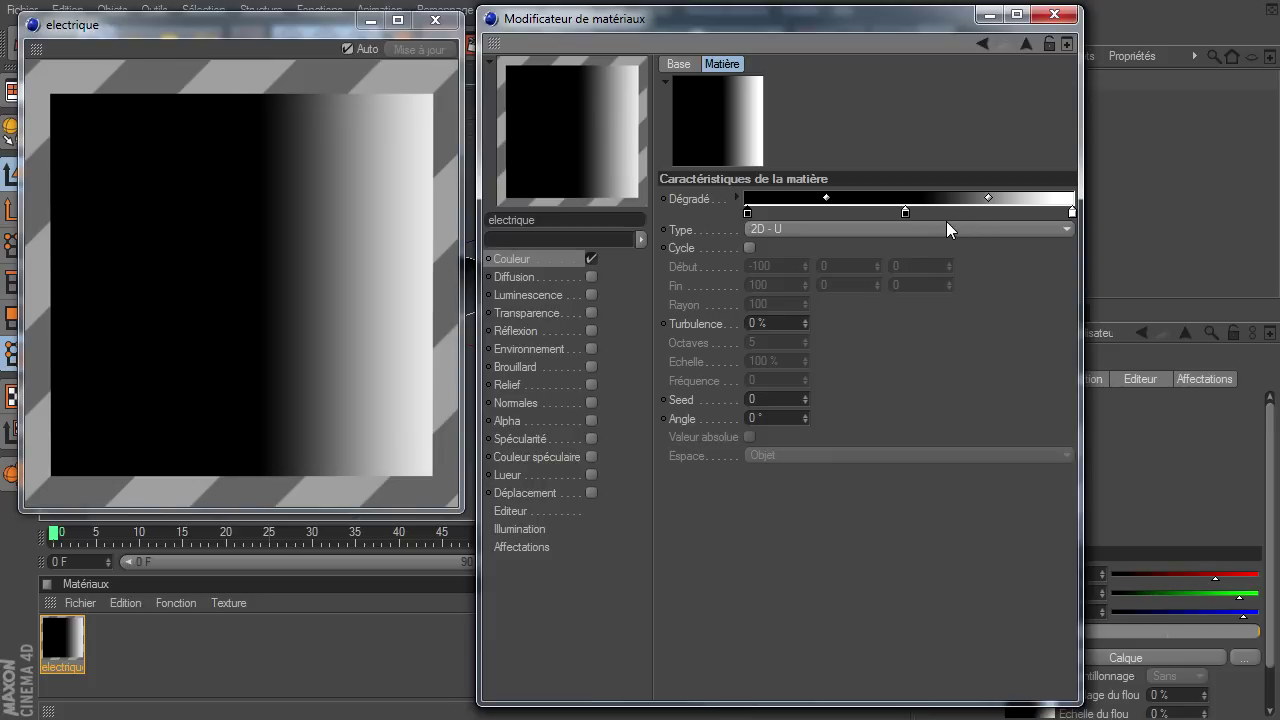
{"action": "double_click", "coordinate": [904, 214]}
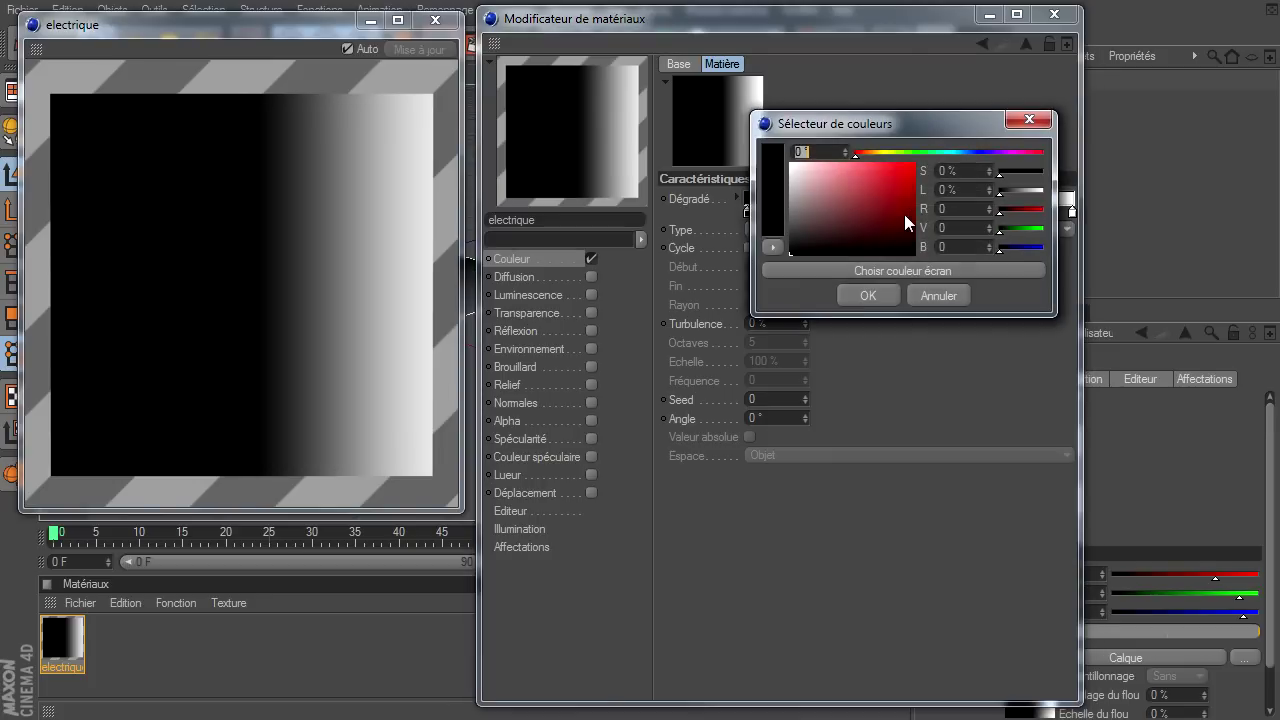
{"action": "mouse_move", "coordinate": [918, 153]}
{"action": "left_mouse_down"}
{"action": "mouse_move", "coordinate": [945, 154]}
{"action": "mouse_move", "coordinate": [823, 180]}
{"action": "left_mouse_up"}
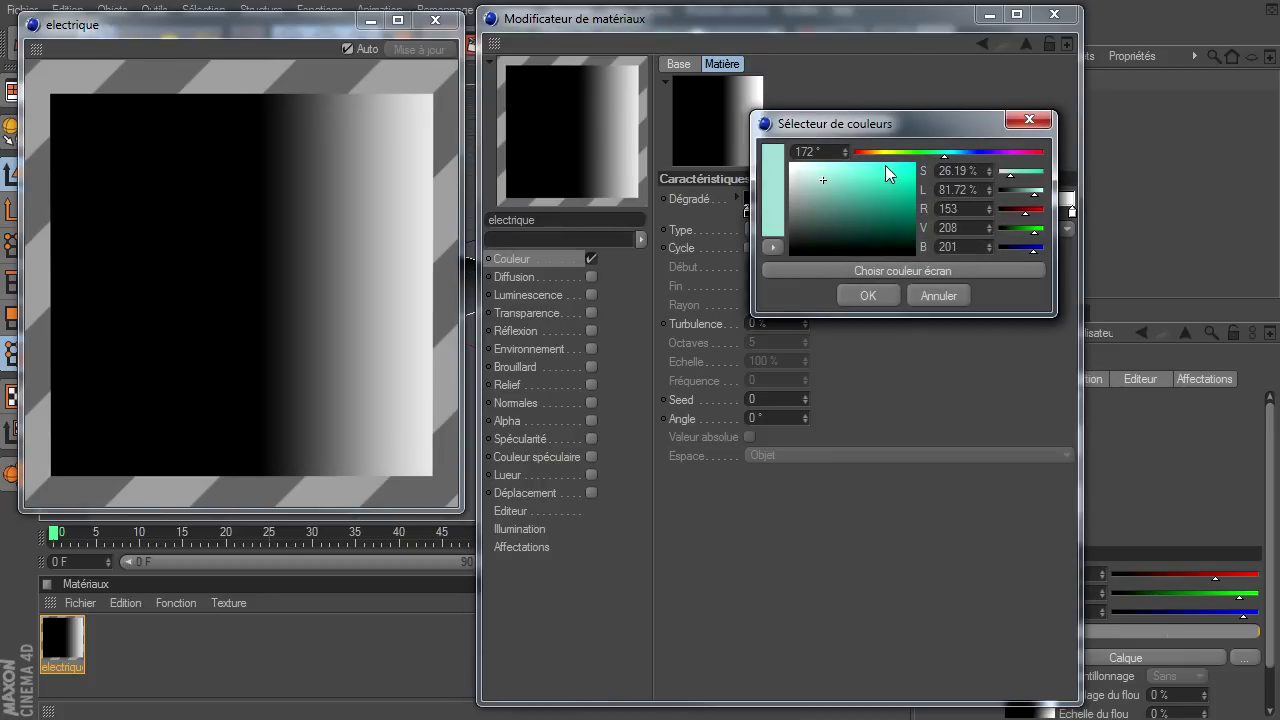
{"action": "left_click_drag", "start_coordinate": [944, 152], "coordinate": [956, 154]}
{"action": "left_click_drag", "start_coordinate": [824, 179], "coordinate": [833, 196]}
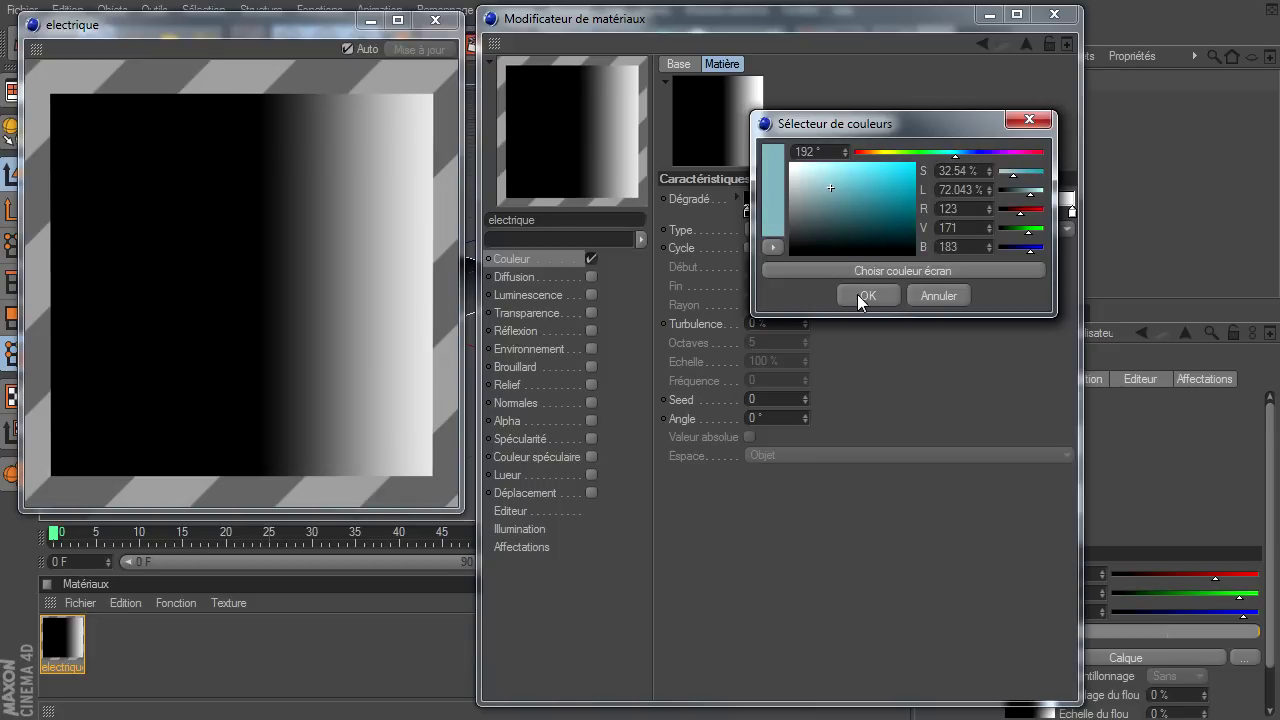
{"action": "left_click", "coordinate": [859, 295]}
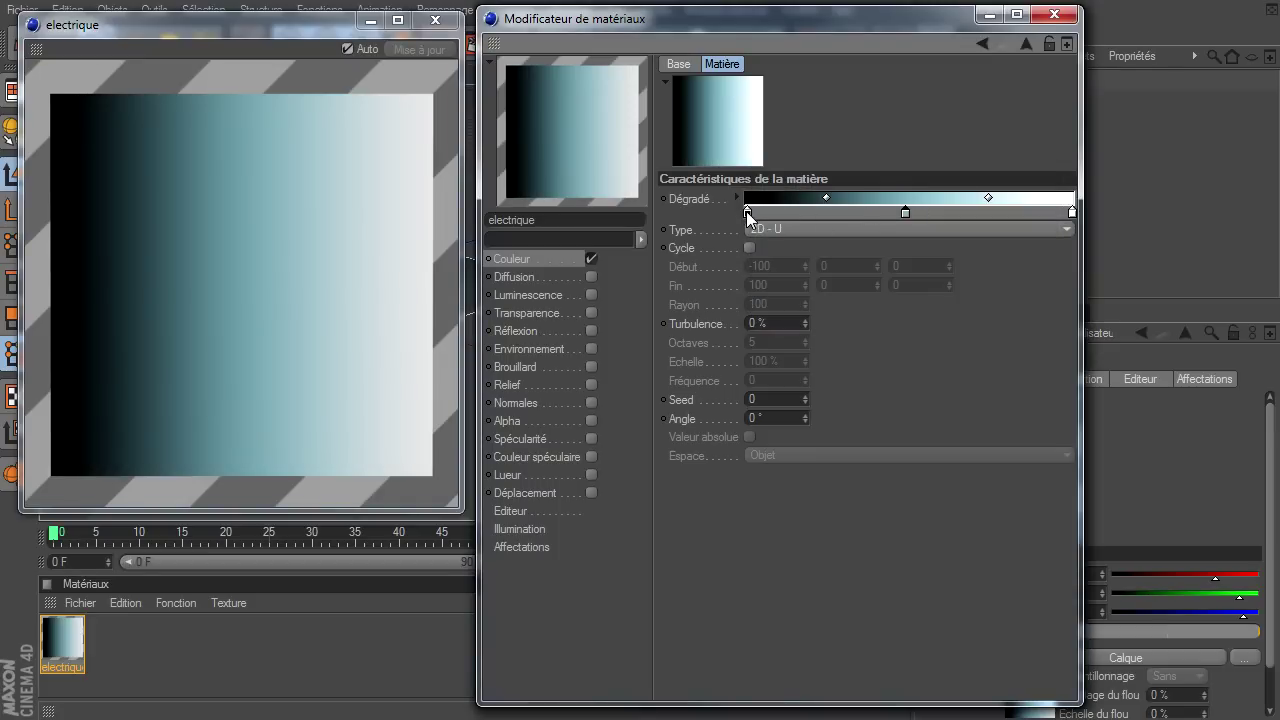
Make the end knots black and pull them close to leave a thin cyan stripe.
{"action": "left_click_drag", "start_coordinate": [748, 214], "coordinate": [837, 215]}
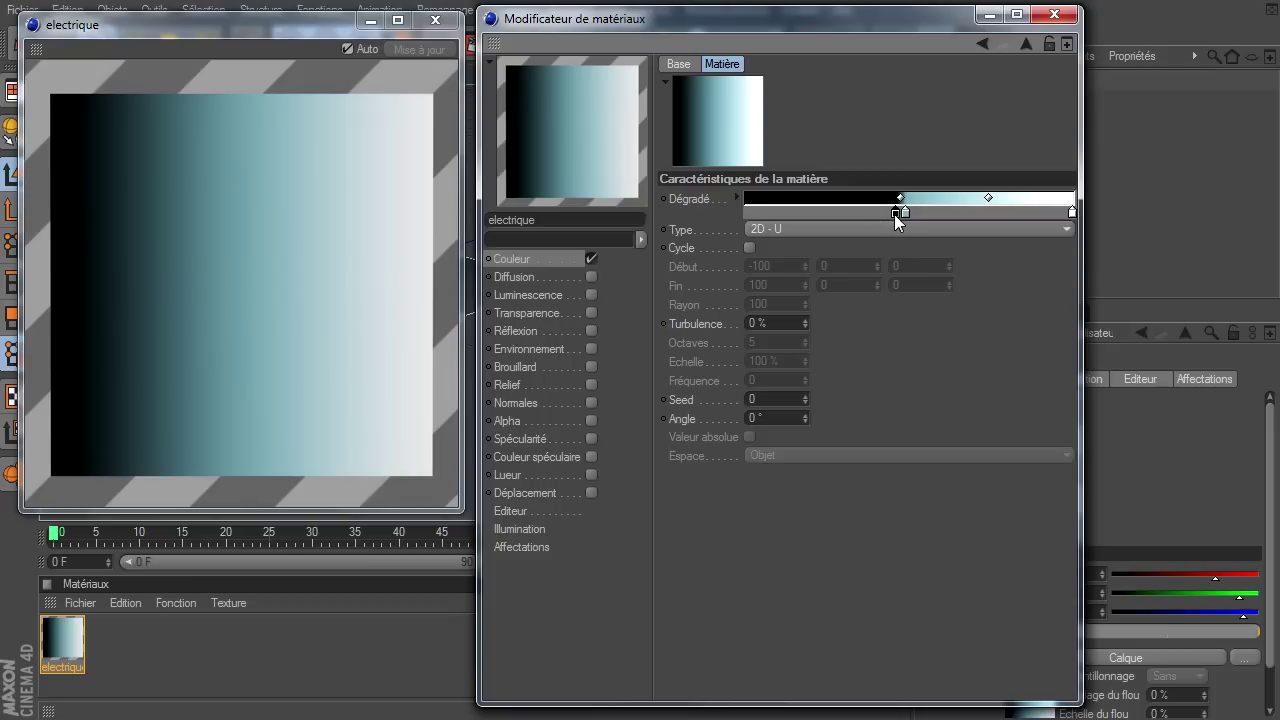
{"action": "double_click", "coordinate": [1072, 212]}
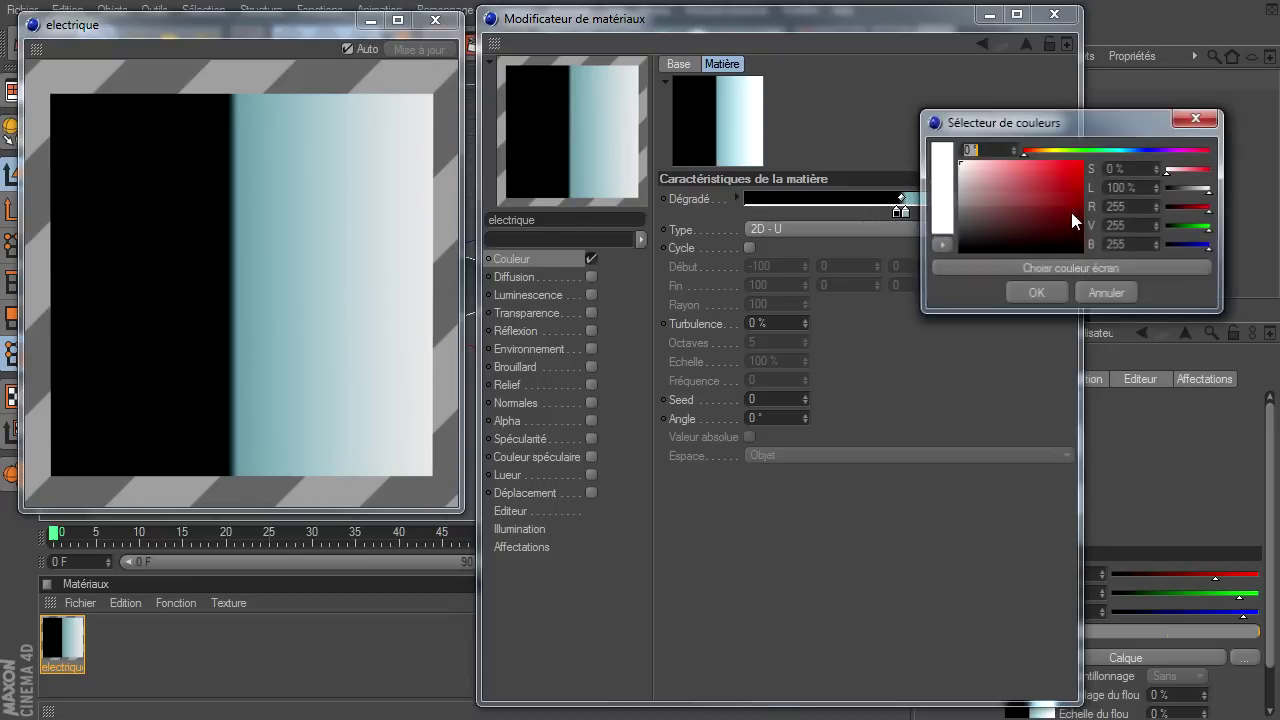
{"action": "left_click", "coordinate": [1065, 287]}
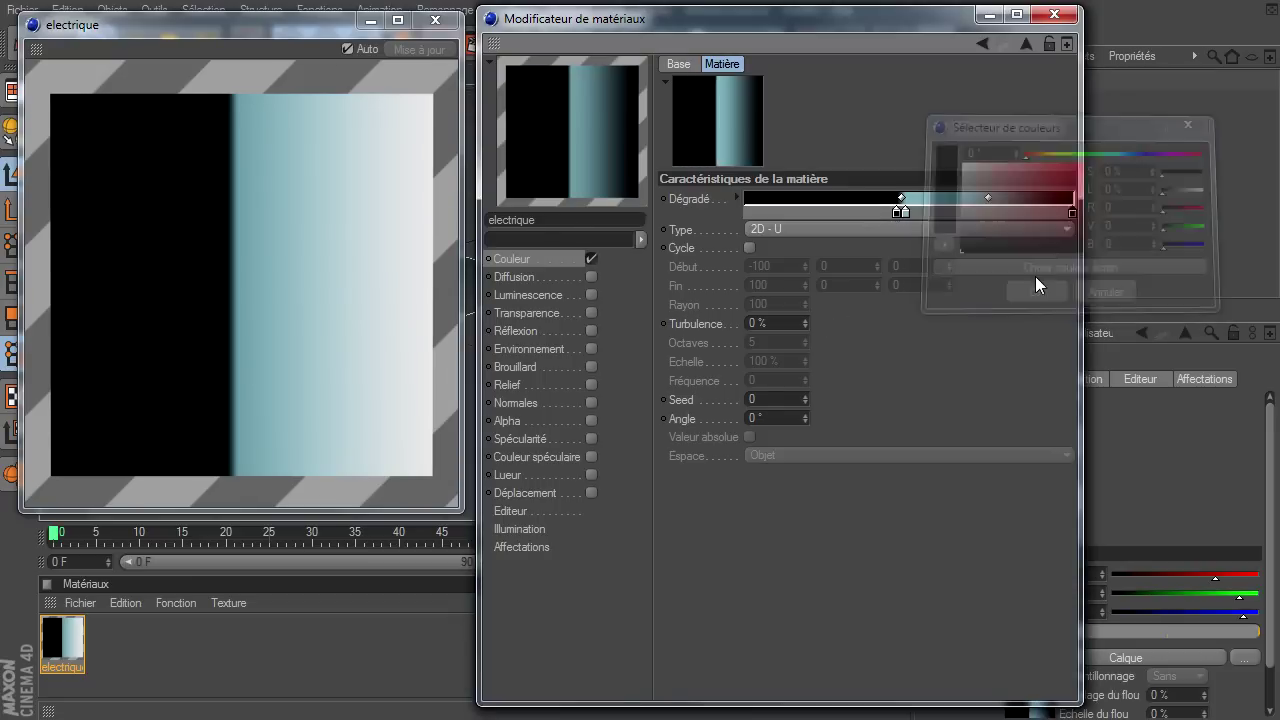
{"action": "left_click_drag", "start_coordinate": [1072, 214], "coordinate": [940, 214]}
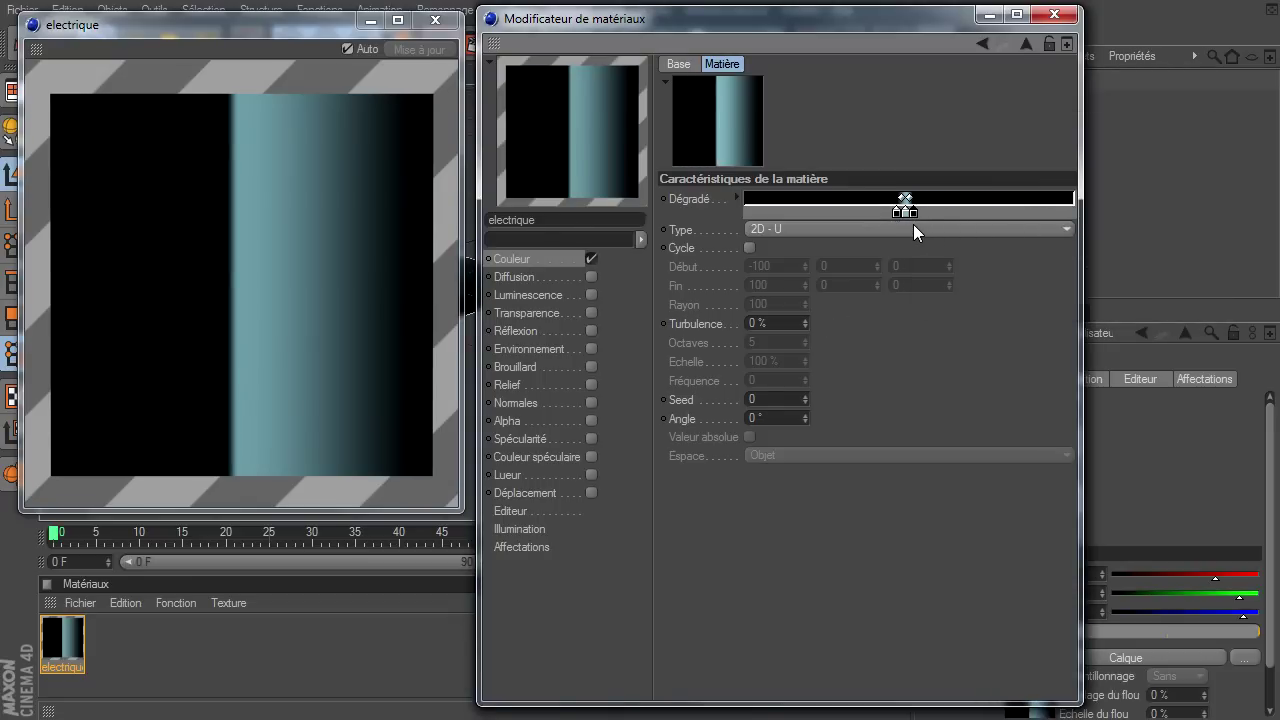
{"action": "left_click", "coordinate": [812, 211]}
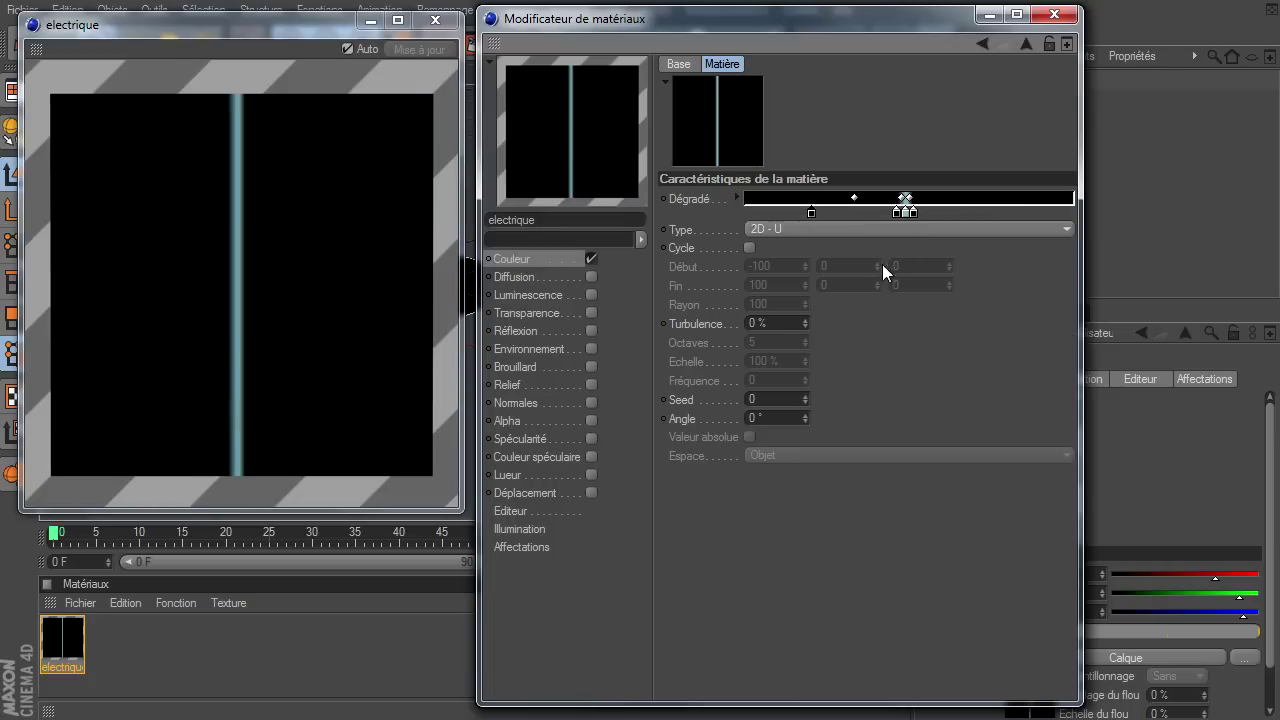
{"action": "left_click", "coordinate": [810, 211]}
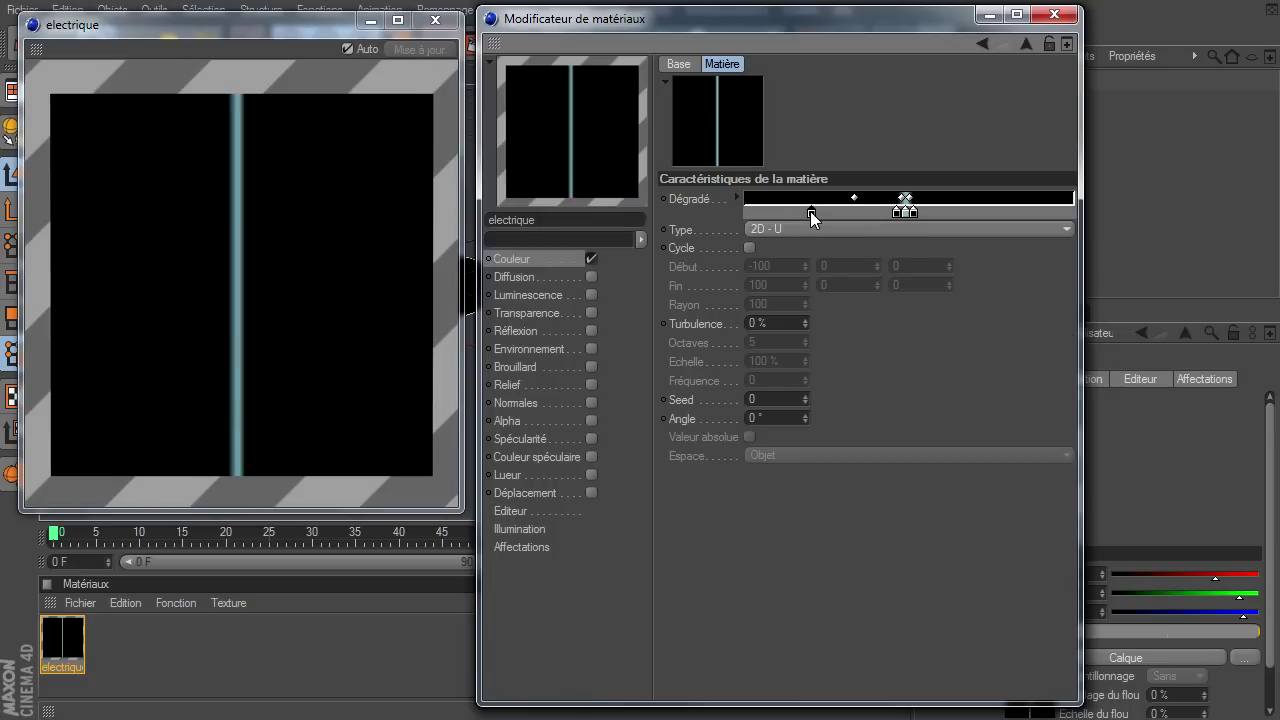
{"action": "left_click", "coordinate": [825, 324]}
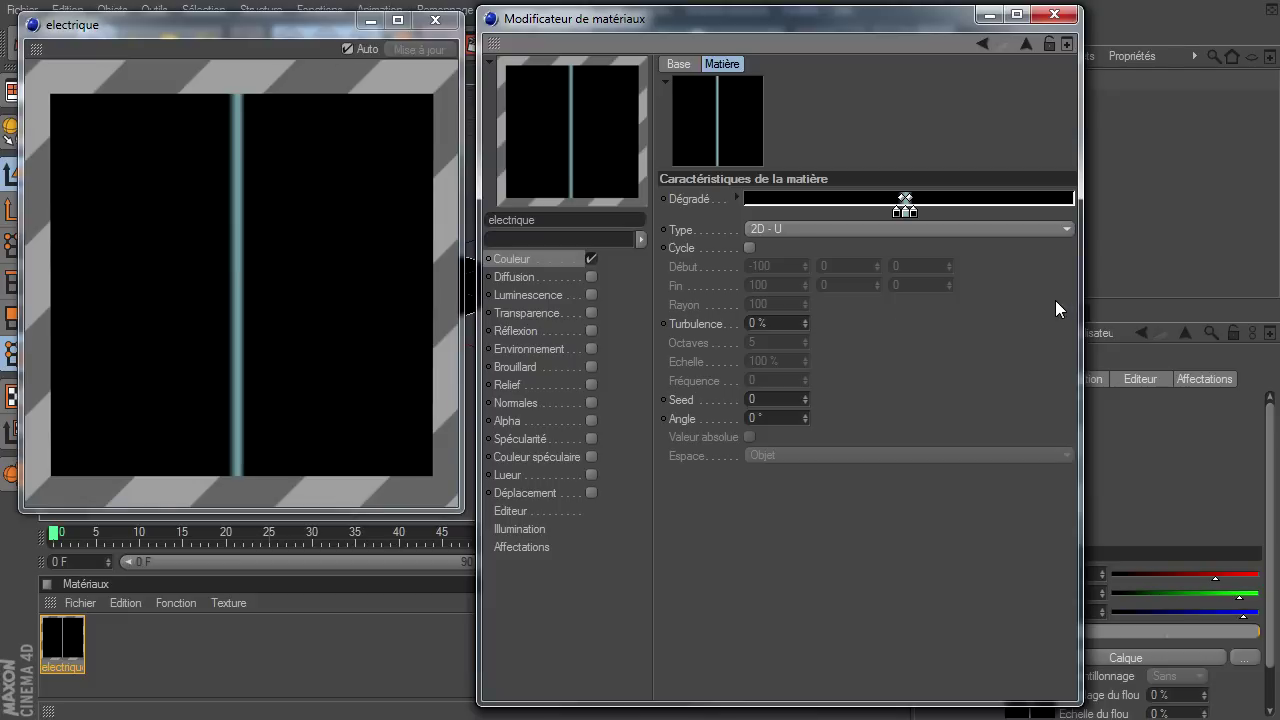
{"action": "left_click", "coordinate": [896, 213]}
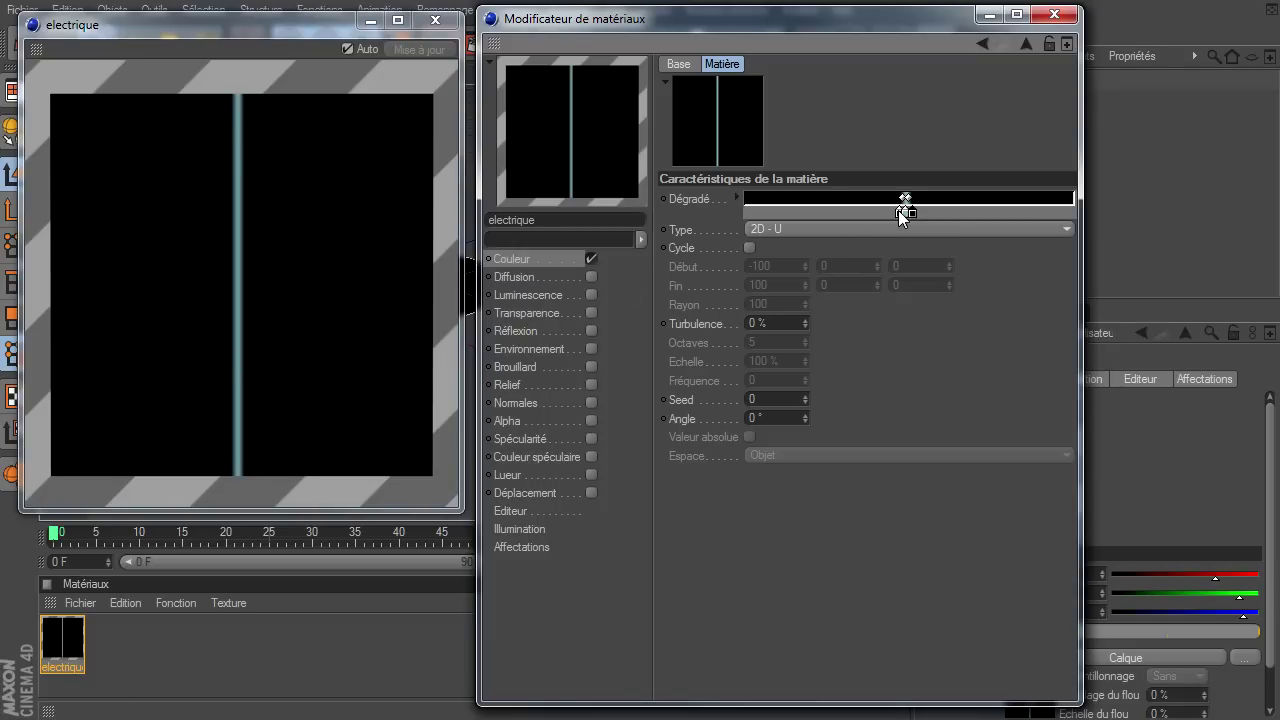
Set the gradient's Turbulence to 15 %.
{"action": "double_click", "coordinate": [784, 322]}
{"action": "type", "text": "15"}
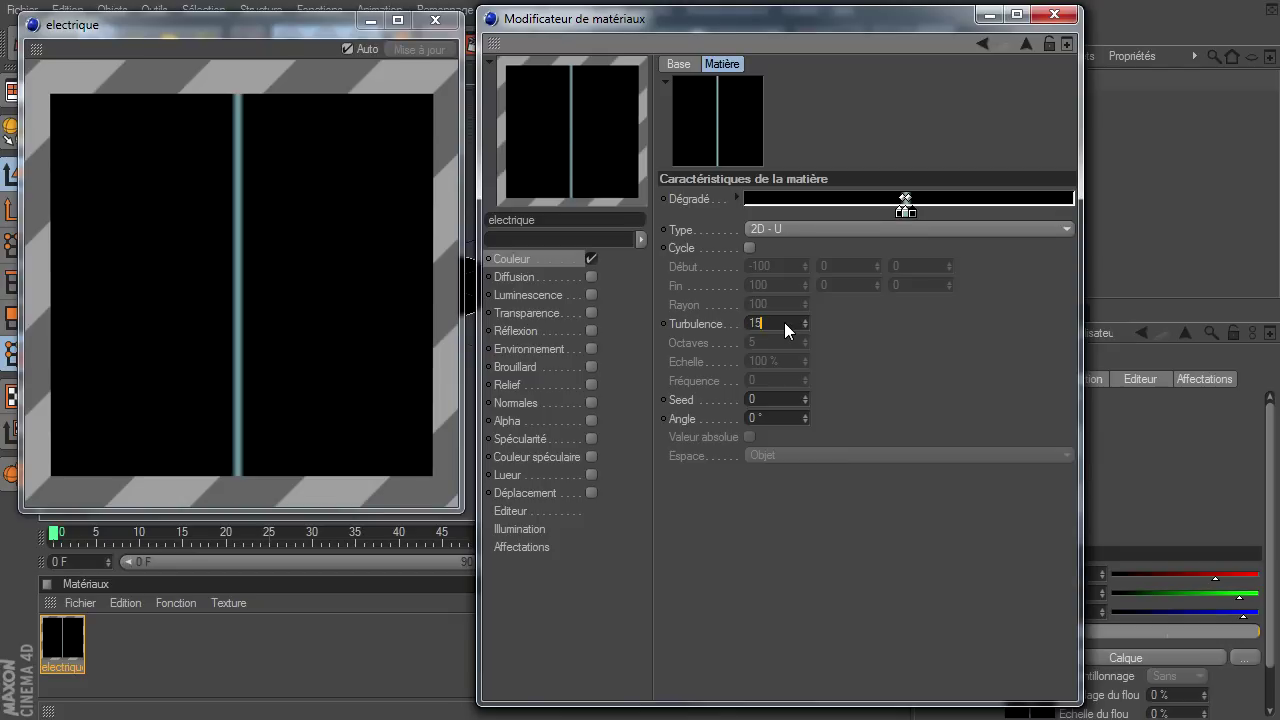
{"action": "key", "text": "Return"}
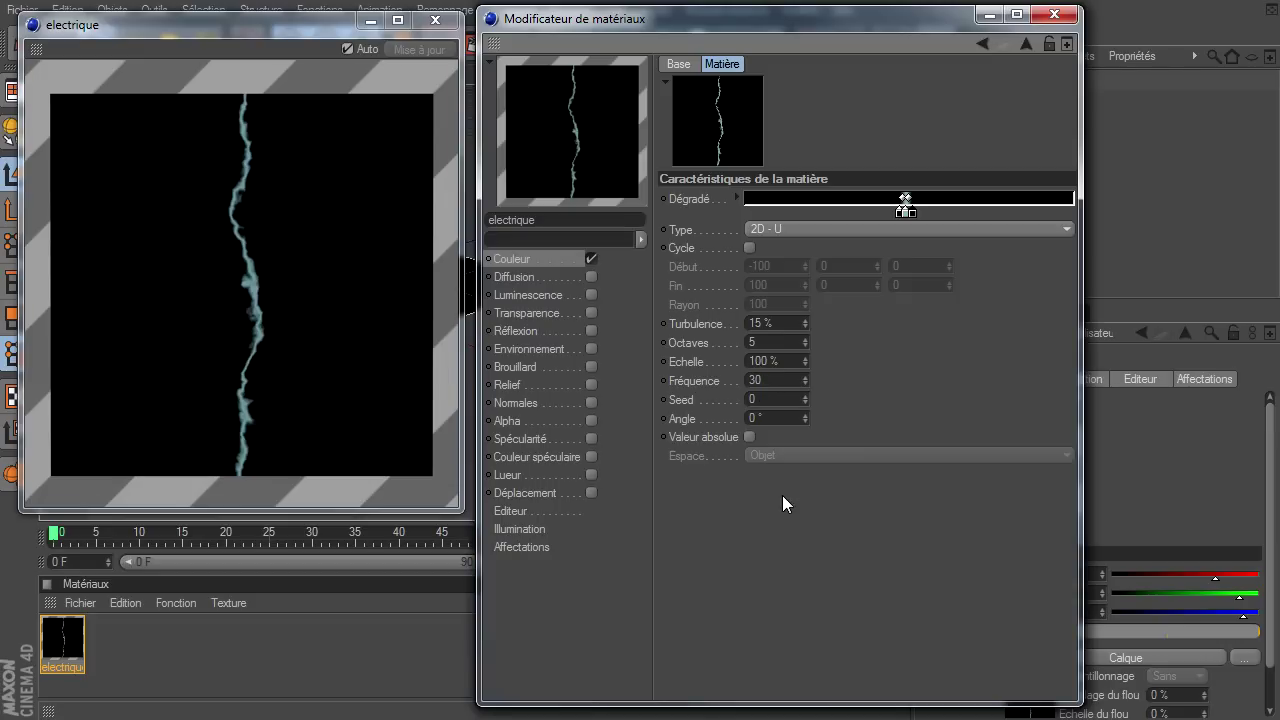
Toggle the Aperçu animé material preview on and then off again.
{"action": "right_click", "coordinate": [572, 113]}
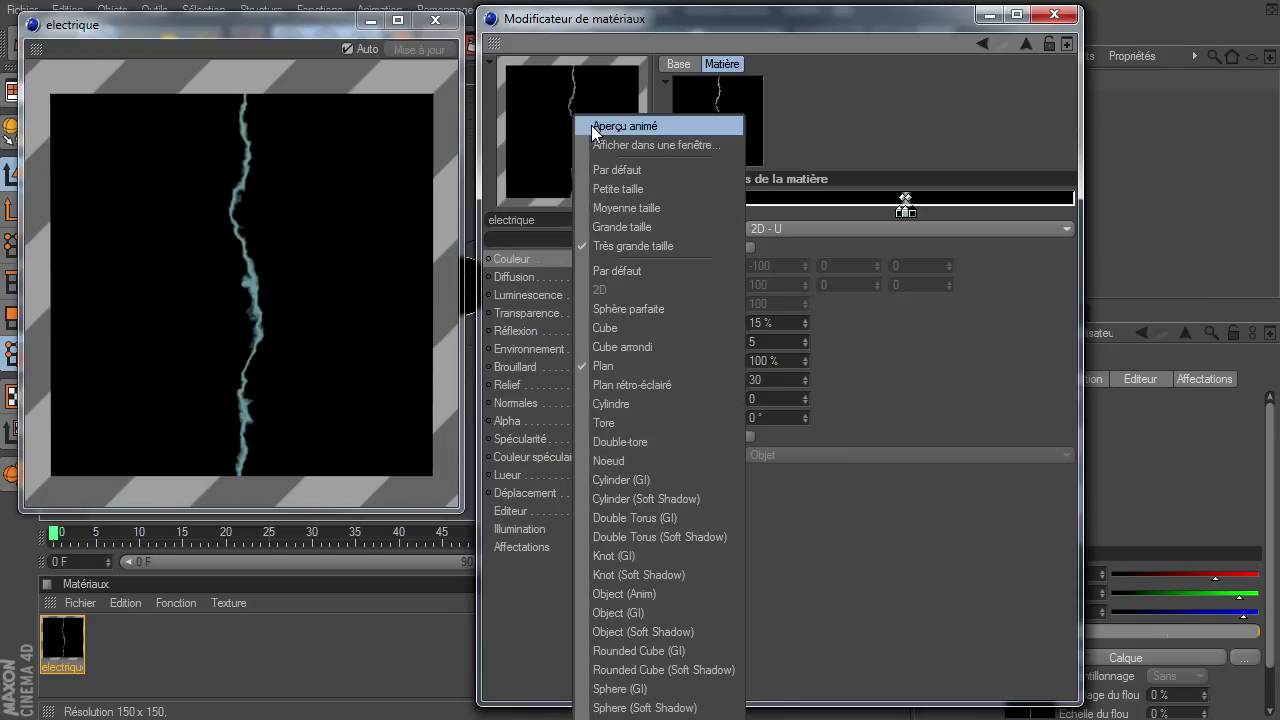
{"action": "left_click", "coordinate": [607, 127]}
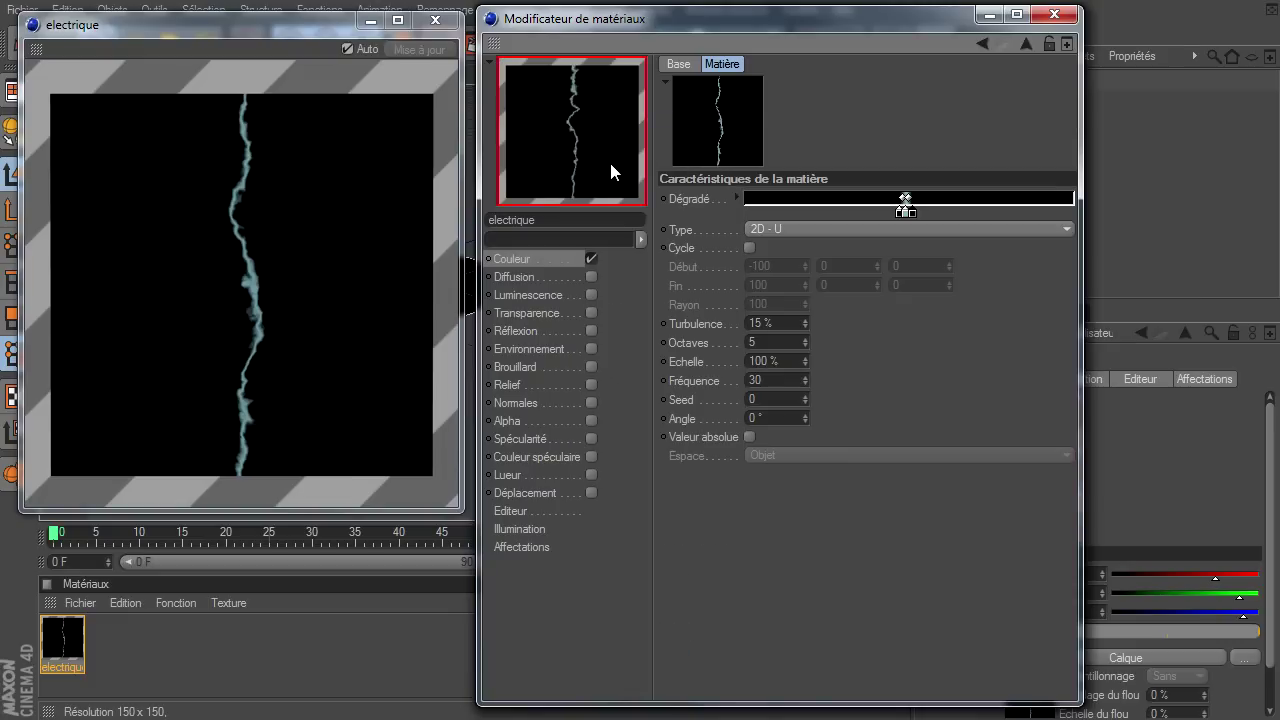
{"action": "right_click", "coordinate": [542, 86]}
{"action": "left_click", "coordinate": [601, 101]}
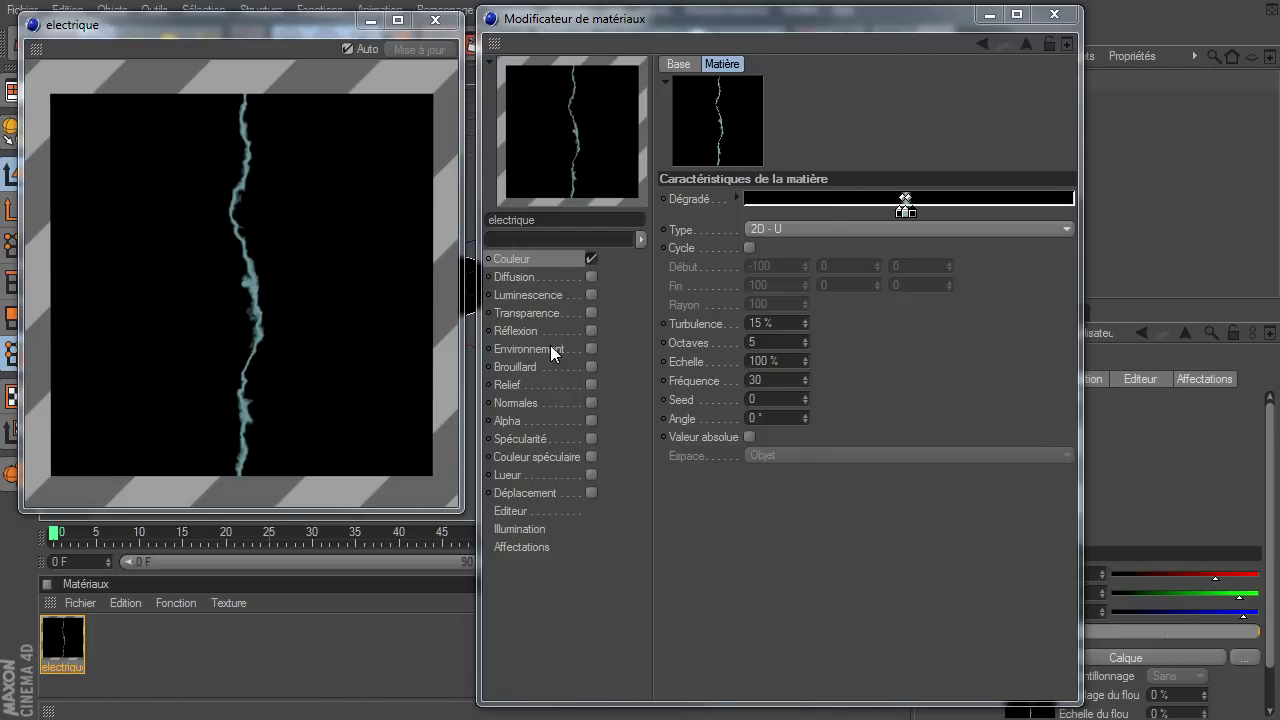
Enable Luminescence in pale cyan R170 V226 B233 and switch on the Alpha channel.
{"action": "left_click", "coordinate": [591, 295]}
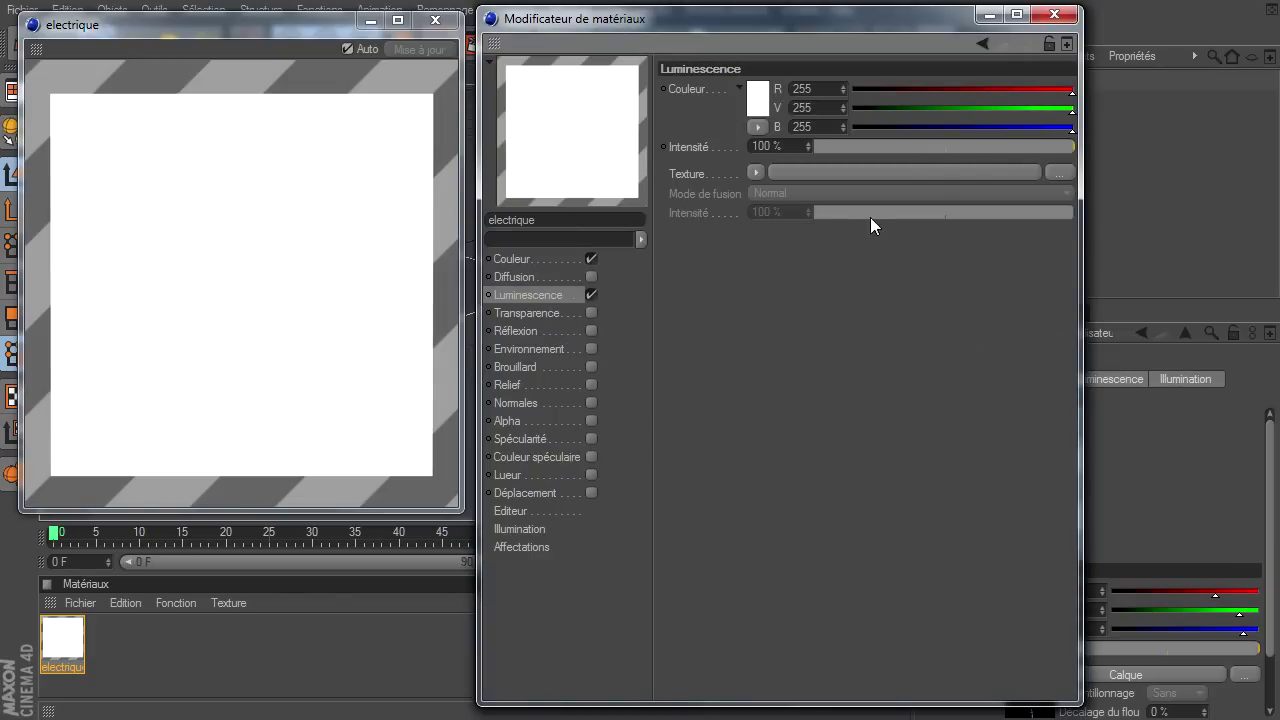
{"action": "left_click", "coordinate": [762, 100]}
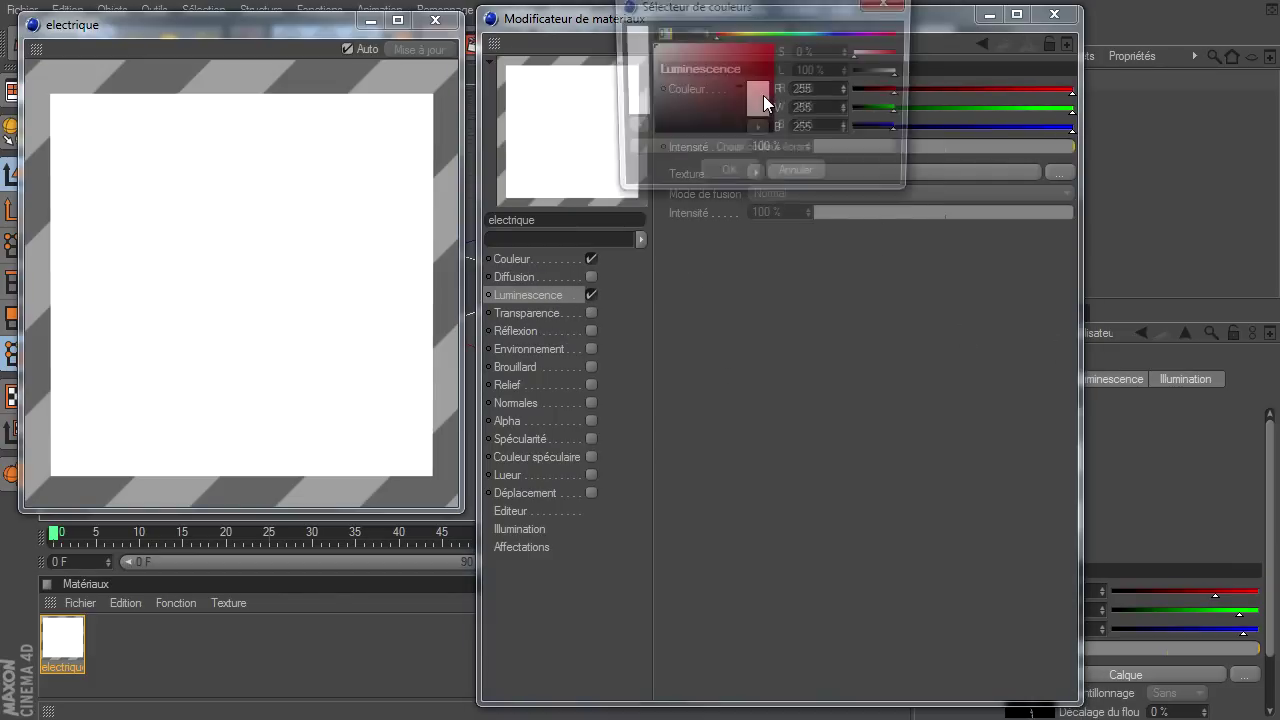
{"action": "left_click_drag", "start_coordinate": [790, 34], "coordinate": [810, 33]}
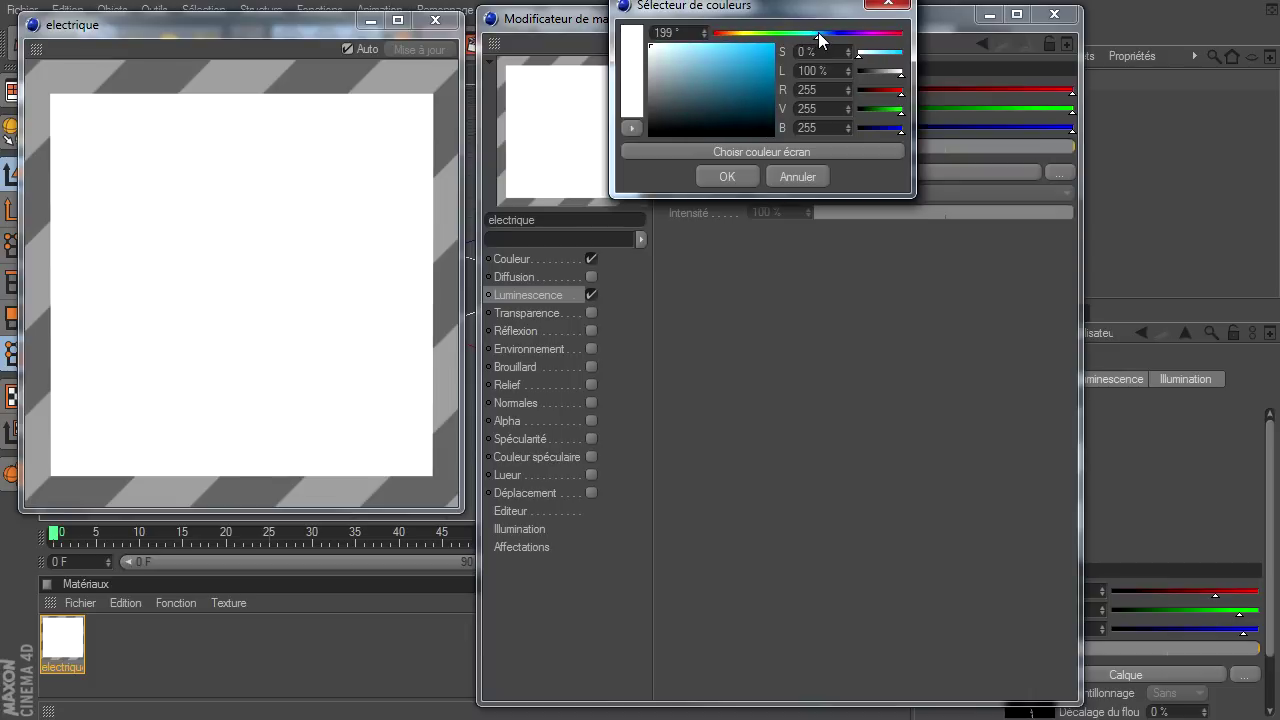
{"action": "left_click_drag", "start_coordinate": [668, 54], "coordinate": [683, 51]}
{"action": "left_click", "coordinate": [725, 180]}
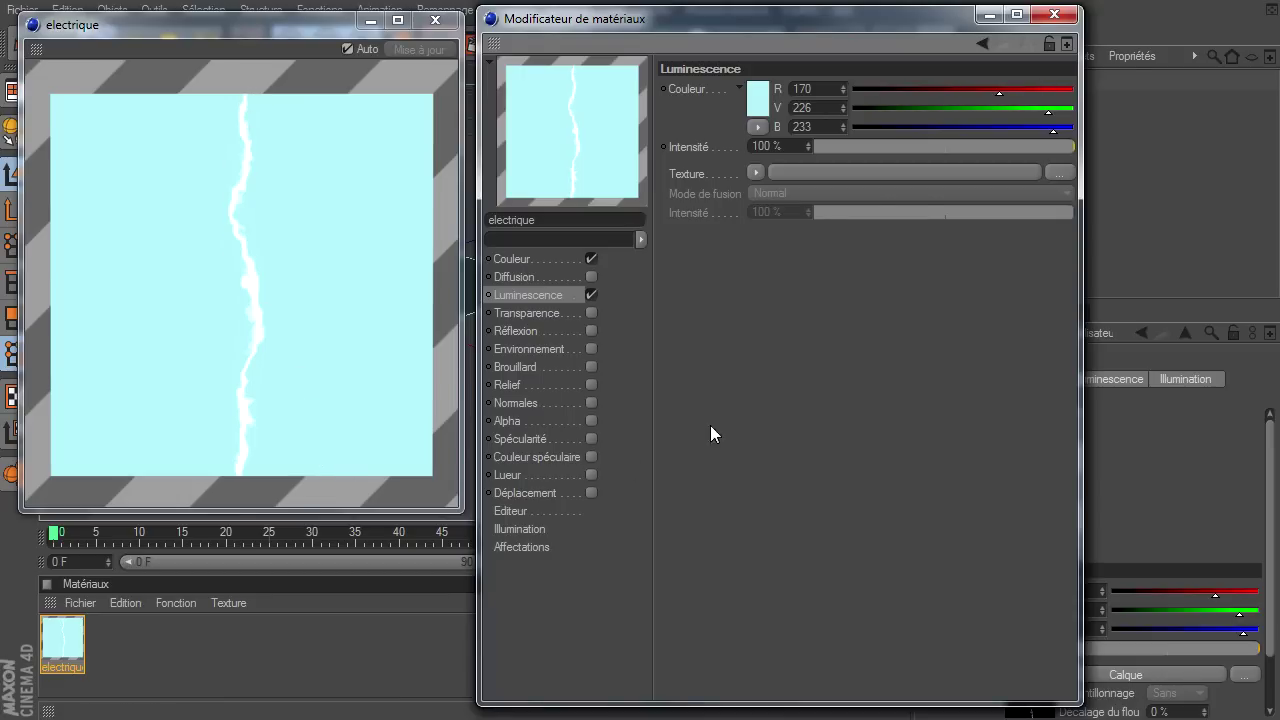
{"action": "left_click", "coordinate": [589, 422]}
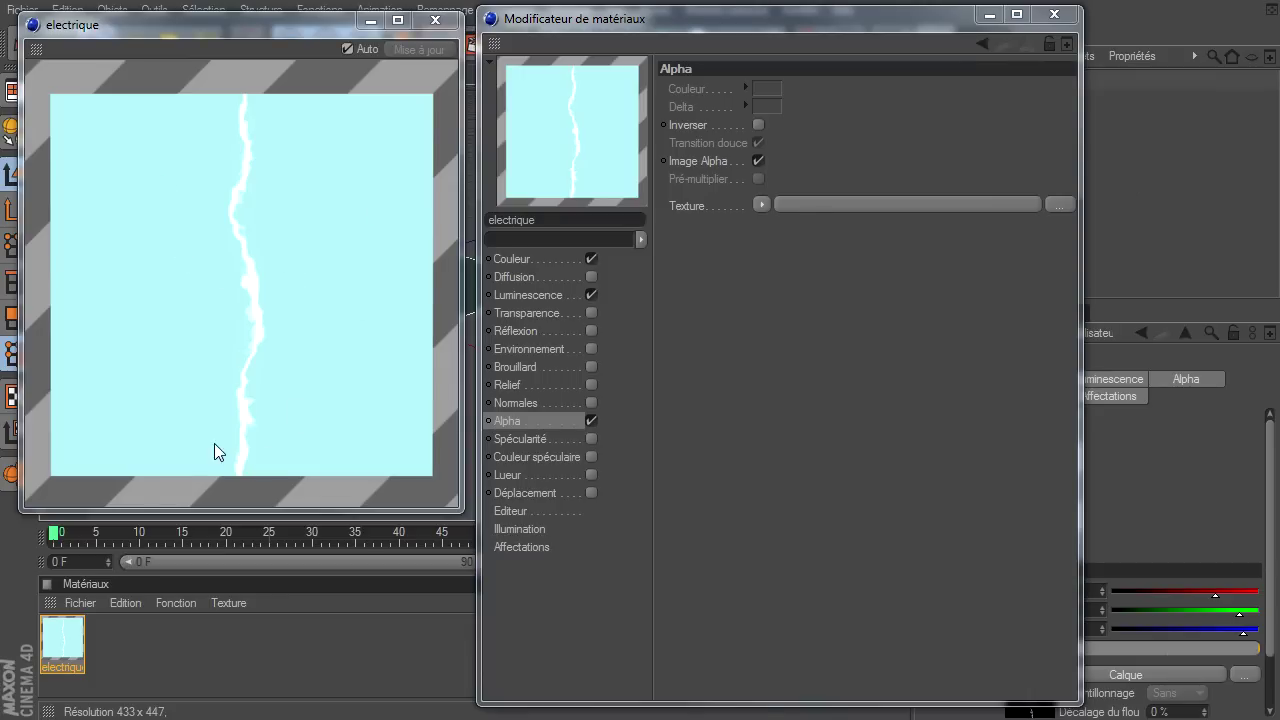
Copy the values of the Couleur channel's Calque texture.
{"action": "left_click", "coordinate": [518, 258]}
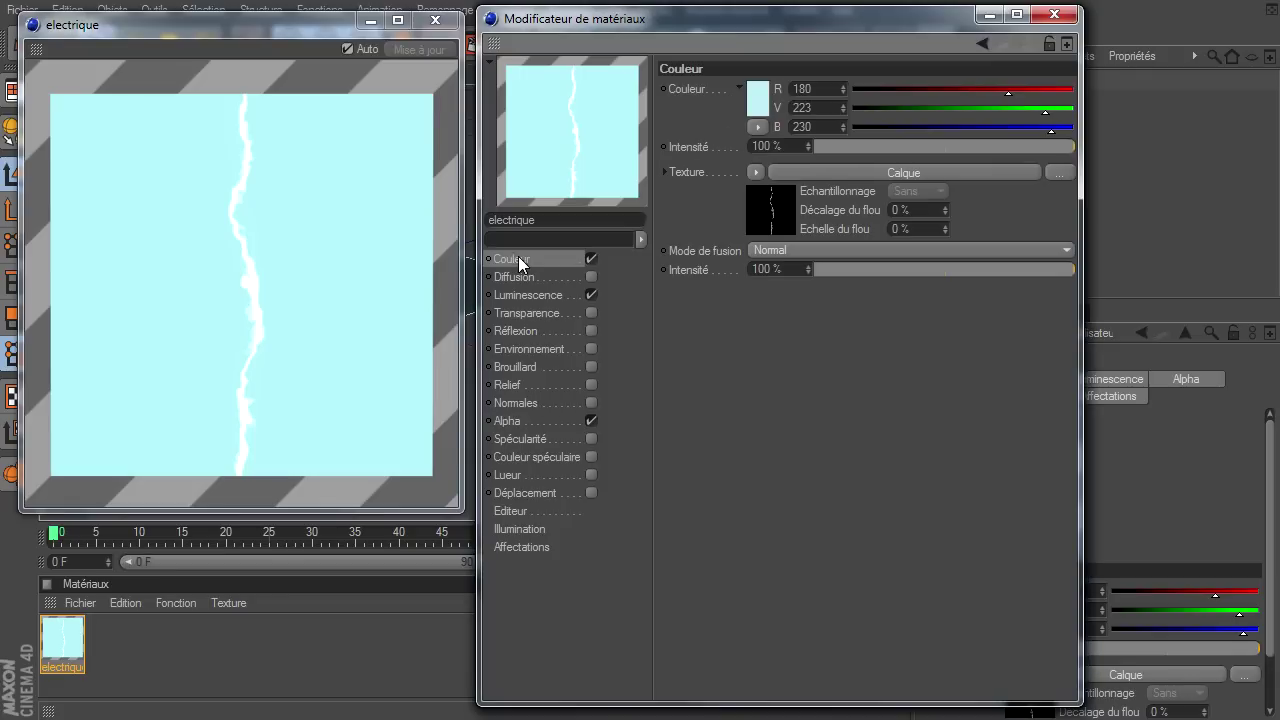
{"action": "left_click", "coordinate": [681, 172]}
{"action": "right_click", "coordinate": [681, 172]}
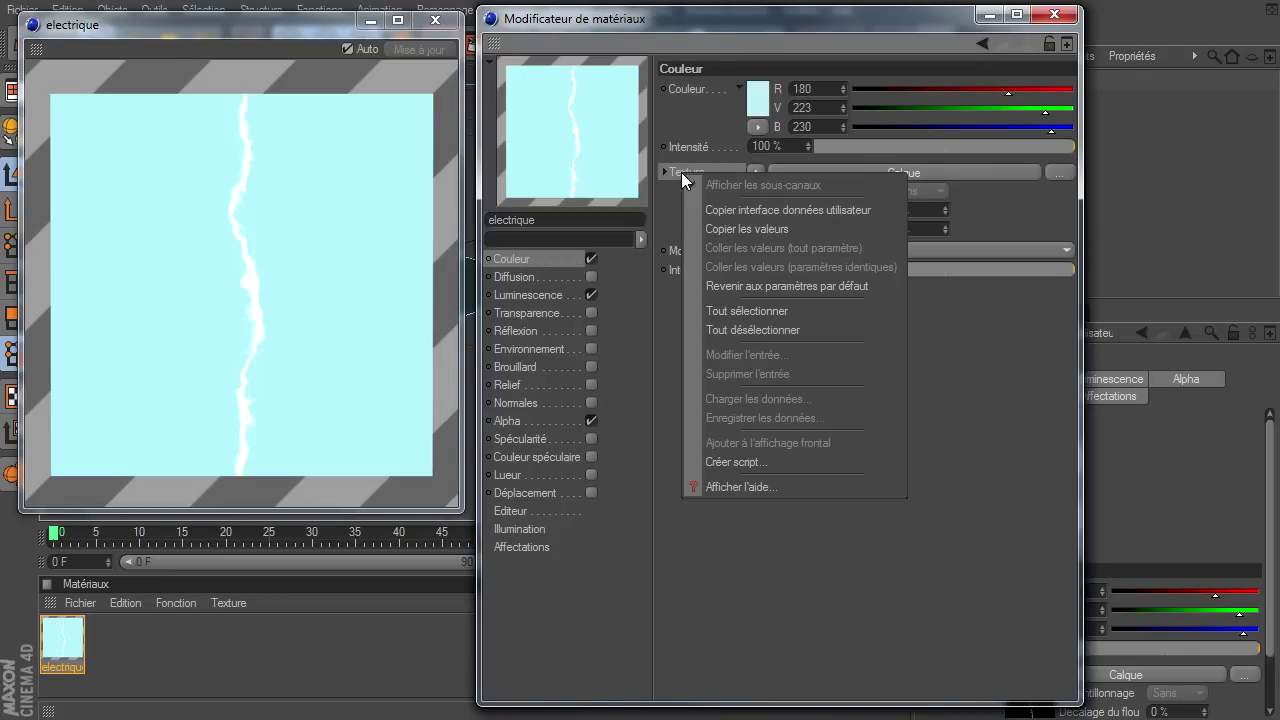
{"action": "left_click", "coordinate": [719, 230]}
Paste the lightning texture into the Alpha channel and turn off Image Alpha.
{"action": "left_click", "coordinate": [509, 421]}
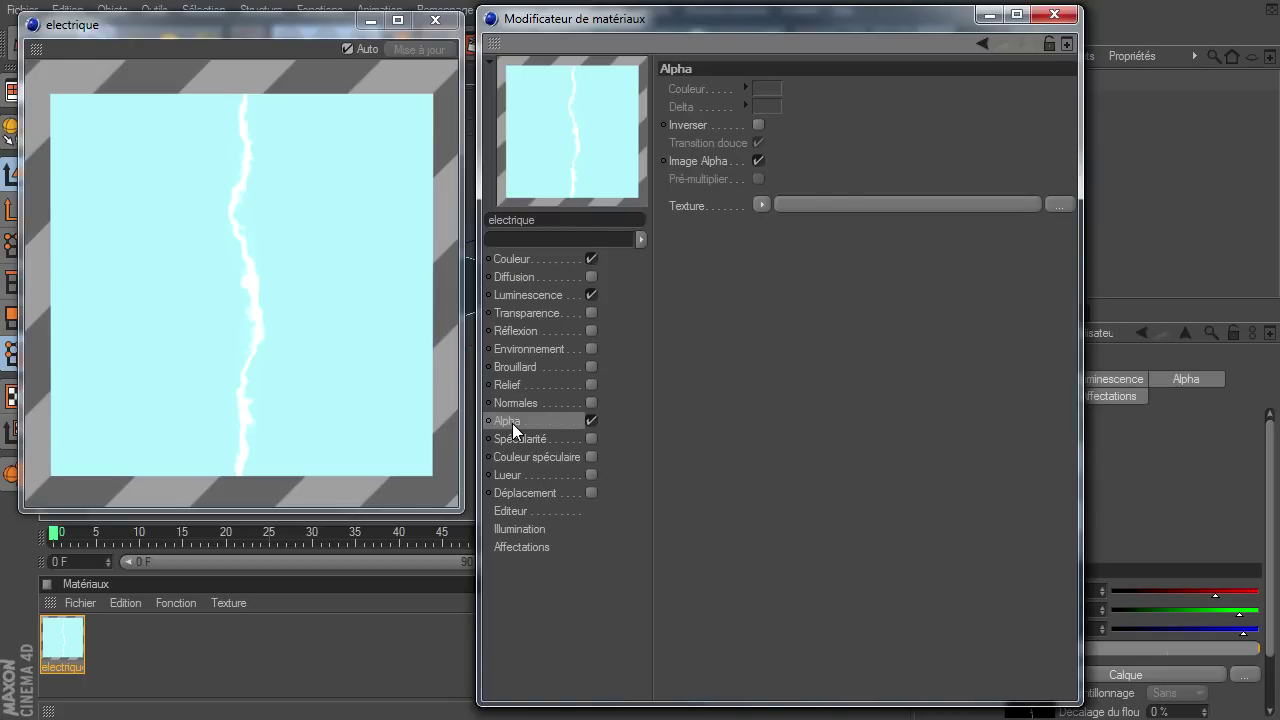
{"action": "right_click", "coordinate": [689, 204]}
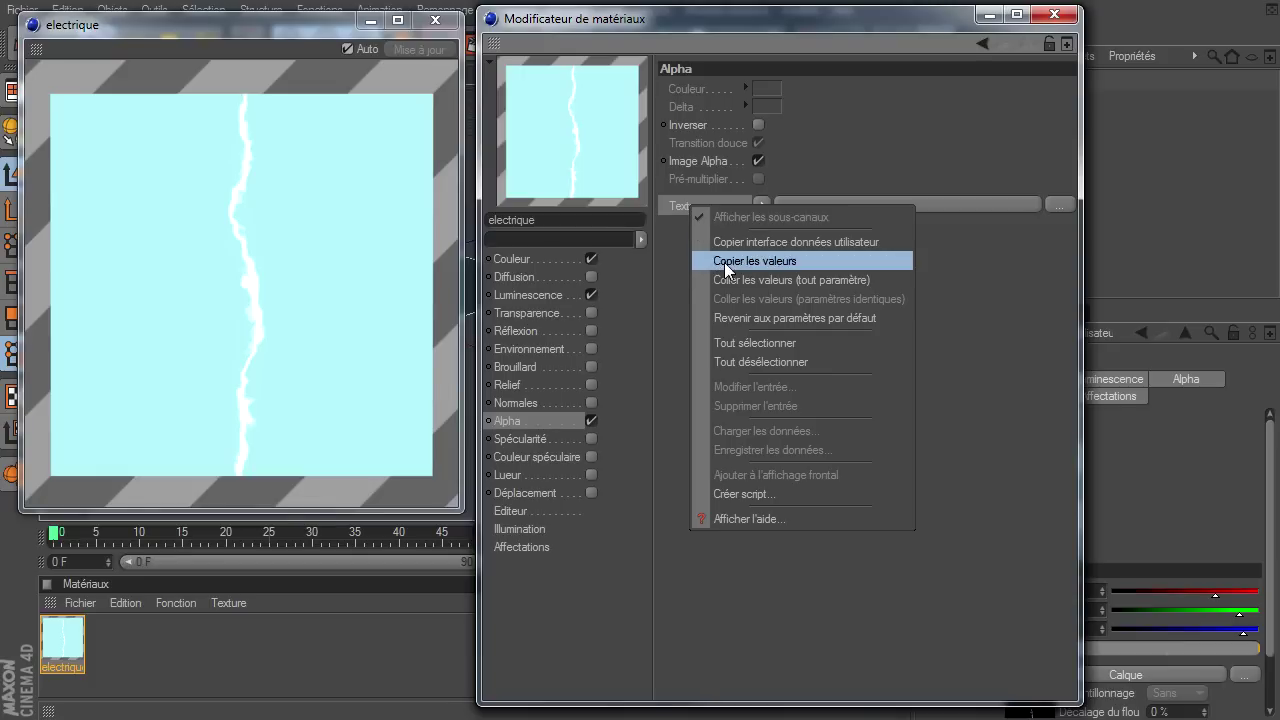
{"action": "left_click", "coordinate": [727, 283]}
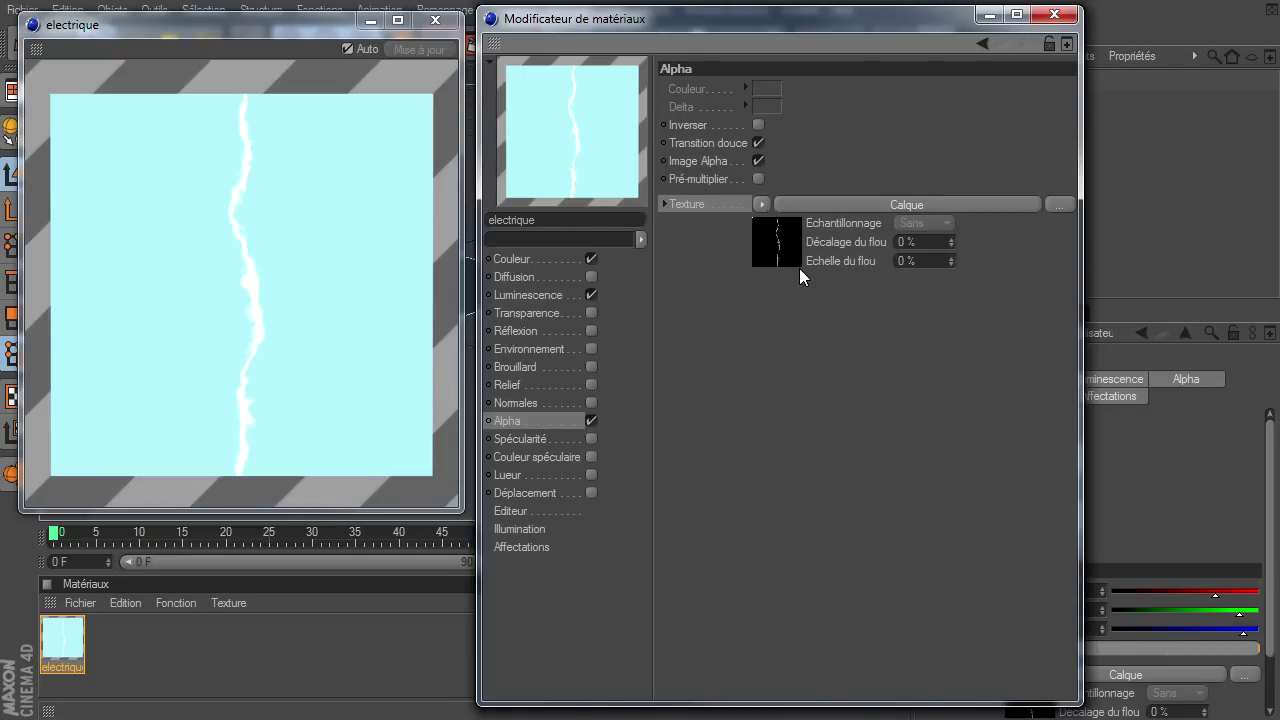
{"action": "left_click", "coordinate": [759, 160]}
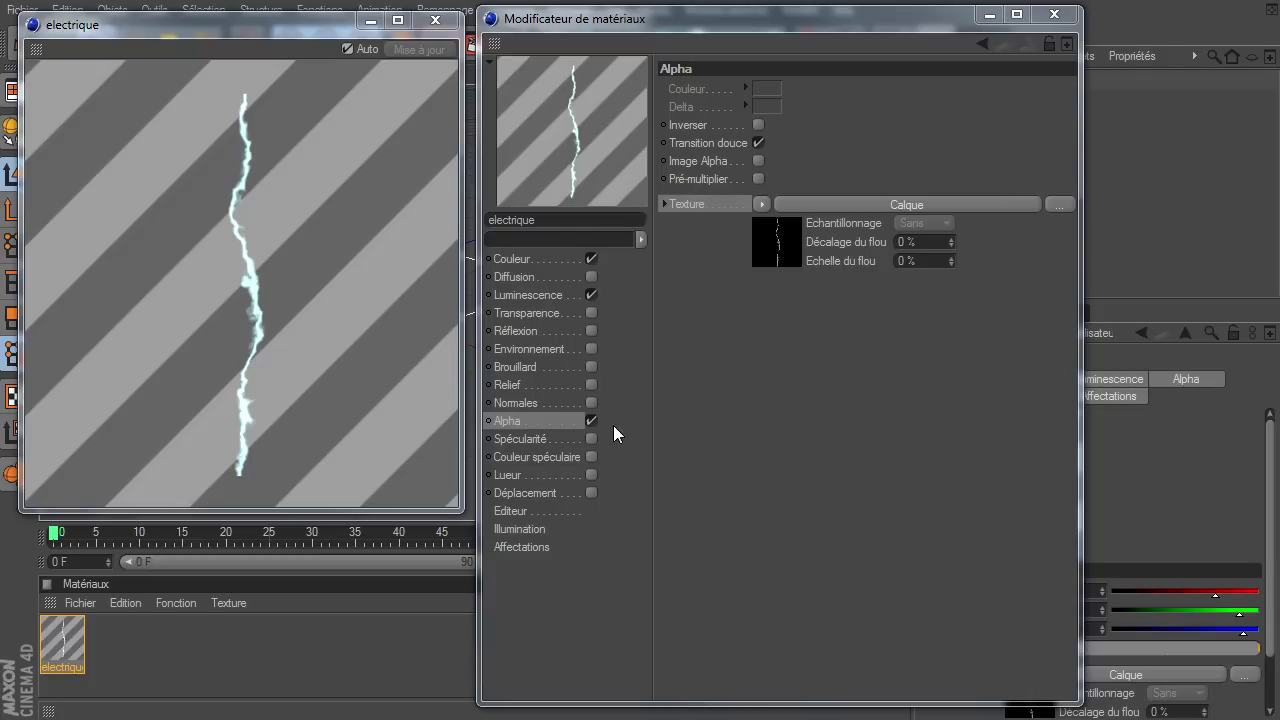
Enable Lueur with 100 % outer intensity and a 2 cm radius.
{"action": "left_click", "coordinate": [590, 474]}
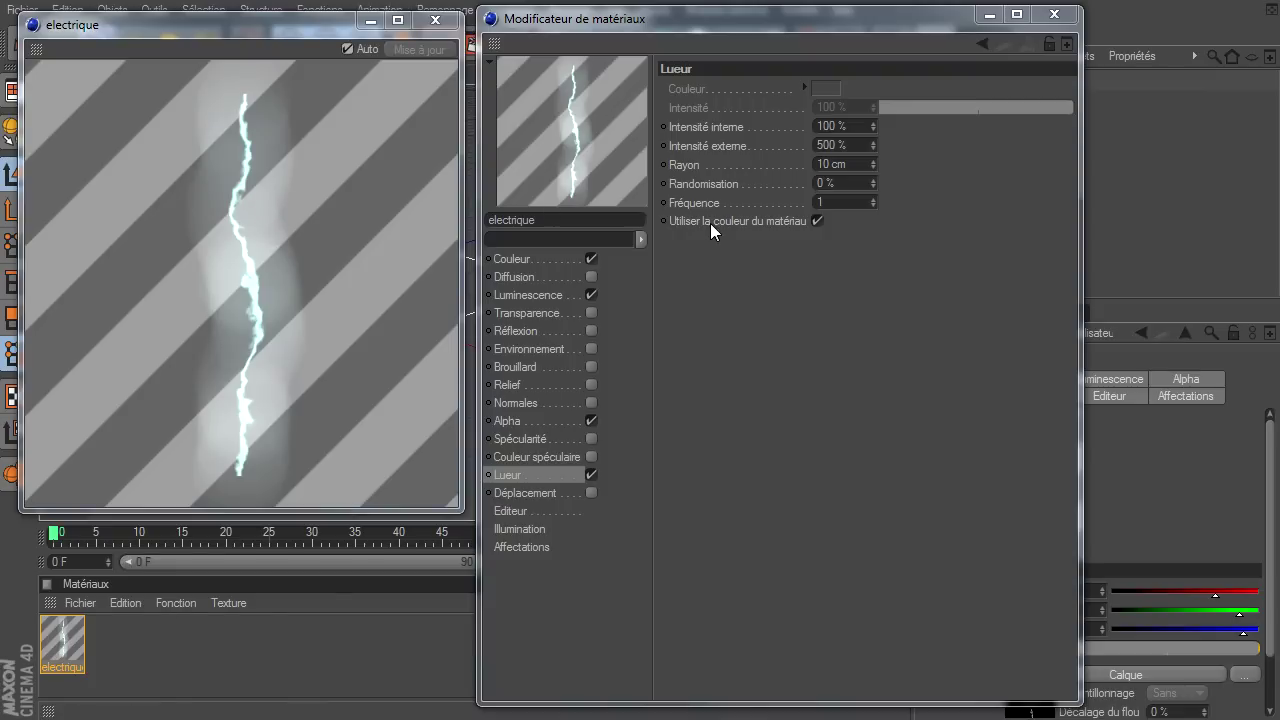
{"action": "left_click", "coordinate": [861, 149]}
{"action": "type", "text": "1"}
{"action": "key", "text": "Return"}
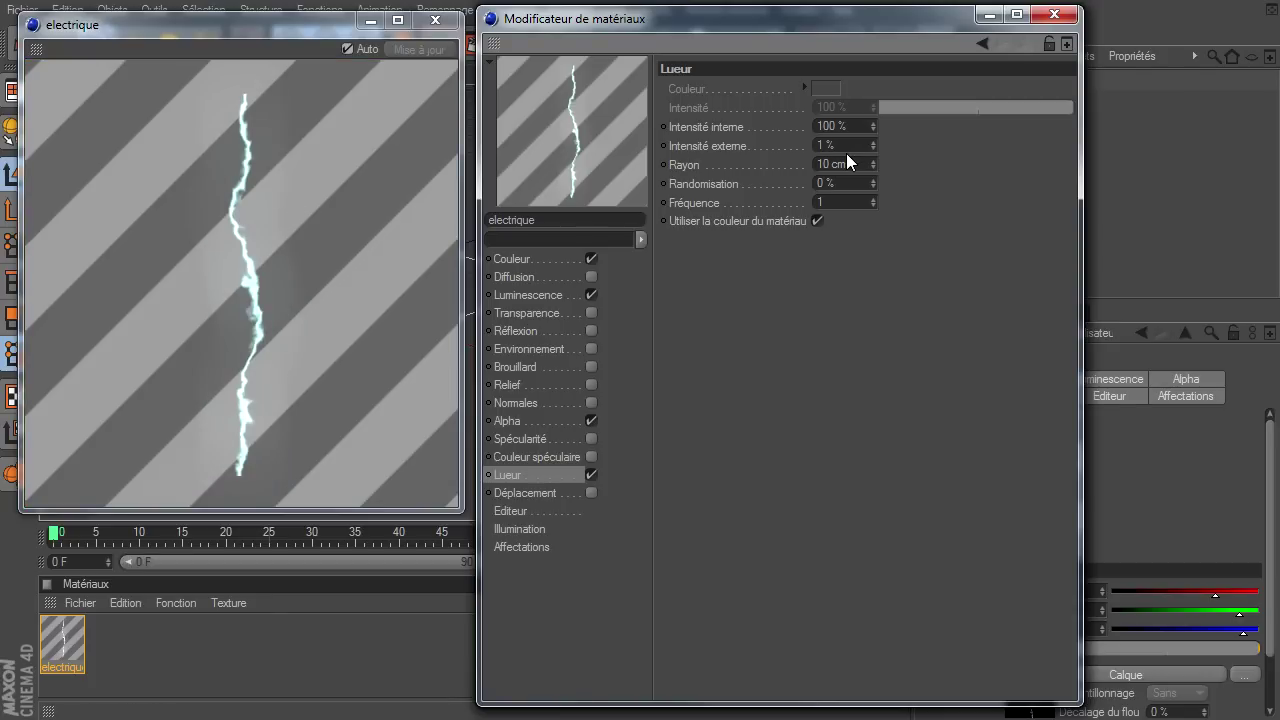
{"action": "type", "text": "00"}
{"action": "key", "text": "Return"}
{"action": "double_click", "coordinate": [861, 165]}
{"action": "type", "text": "2"}
{"action": "key", "text": "Return"}
Render the view with Ctrl+R to check the glowing bolt.
{"action": "right_click", "coordinate": [647, 206]}
{"action": "left_click", "coordinate": [737, 186]}
{"action": "key", "text": "ctrl+r"}
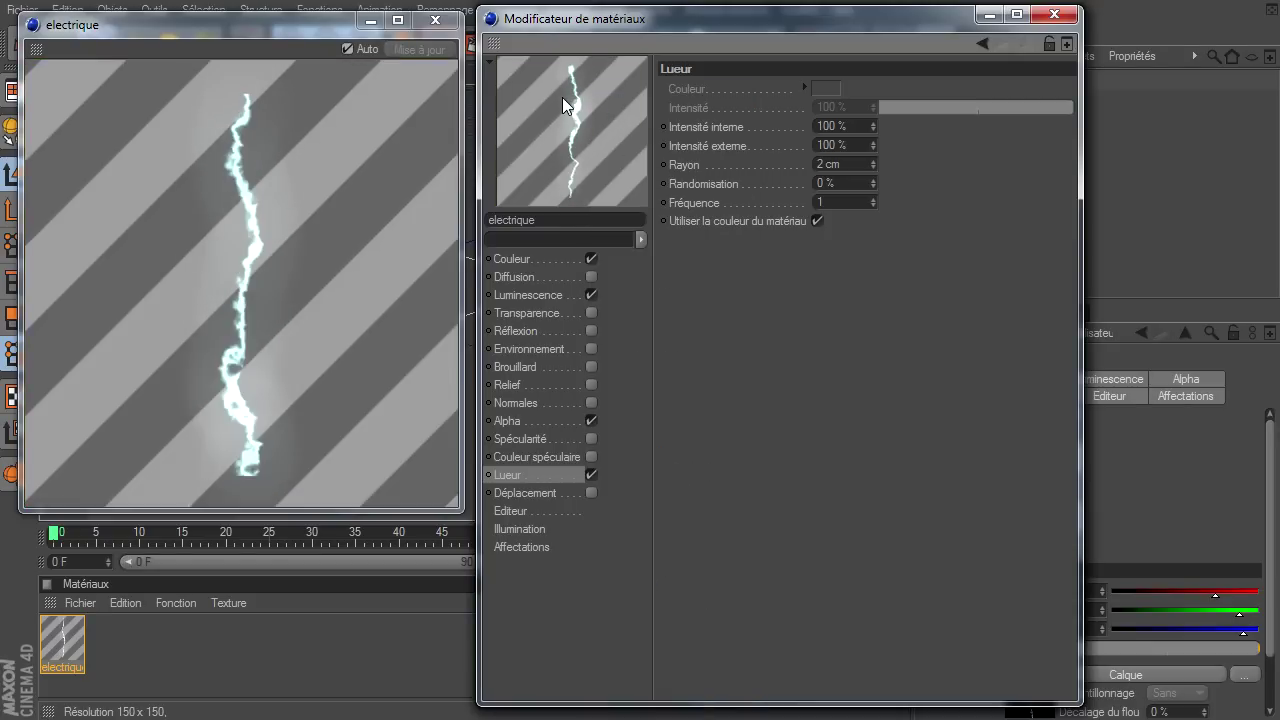
{"action": "right_click", "coordinate": [562, 97]}
{"action": "left_click", "coordinate": [604, 112]}
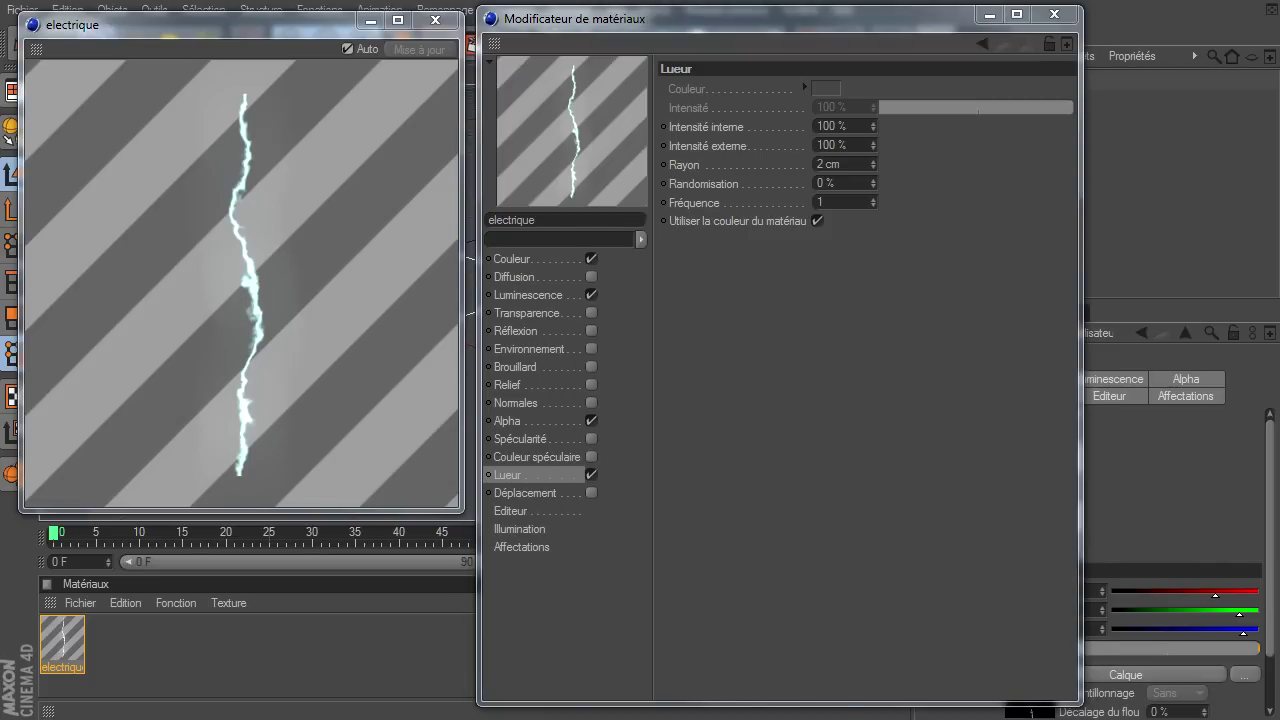
Close the Material Editor and electrique preview, then test-render the lightning bolt.
{"action": "left_click", "coordinate": [1054, 14]}
{"action": "left_click", "coordinate": [435, 20]}
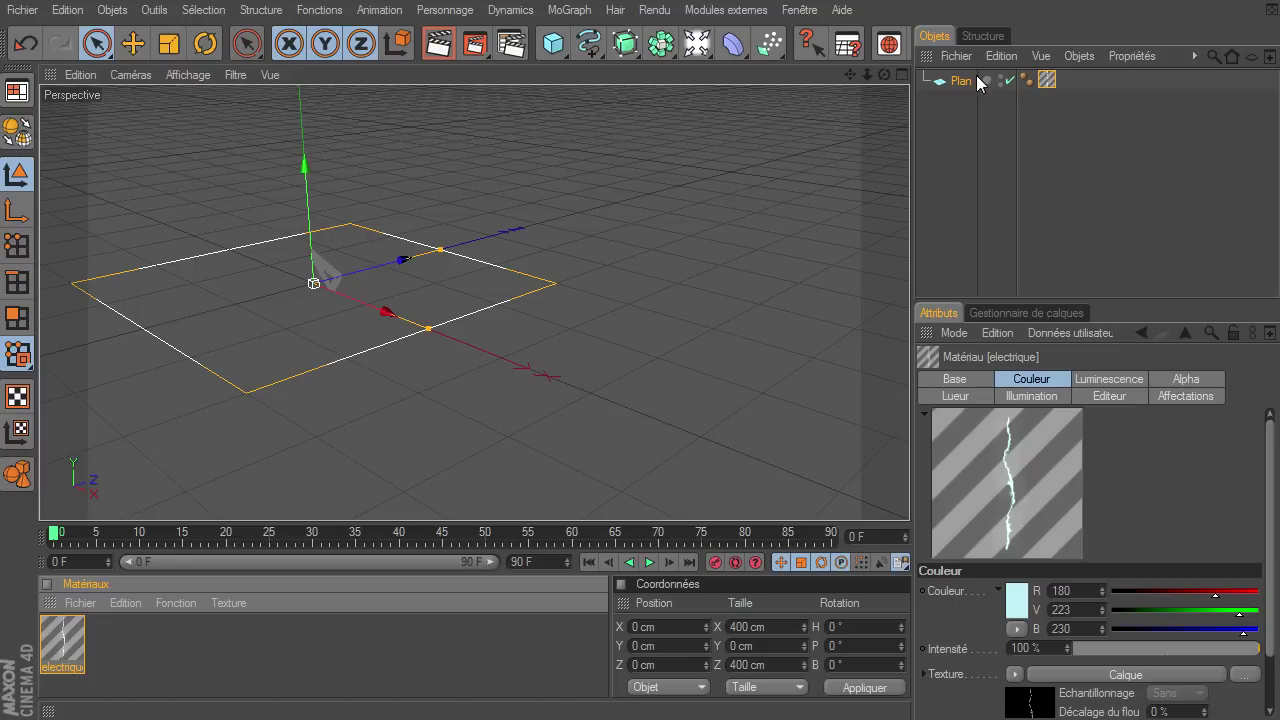
{"action": "left_click", "coordinate": [437, 42]}
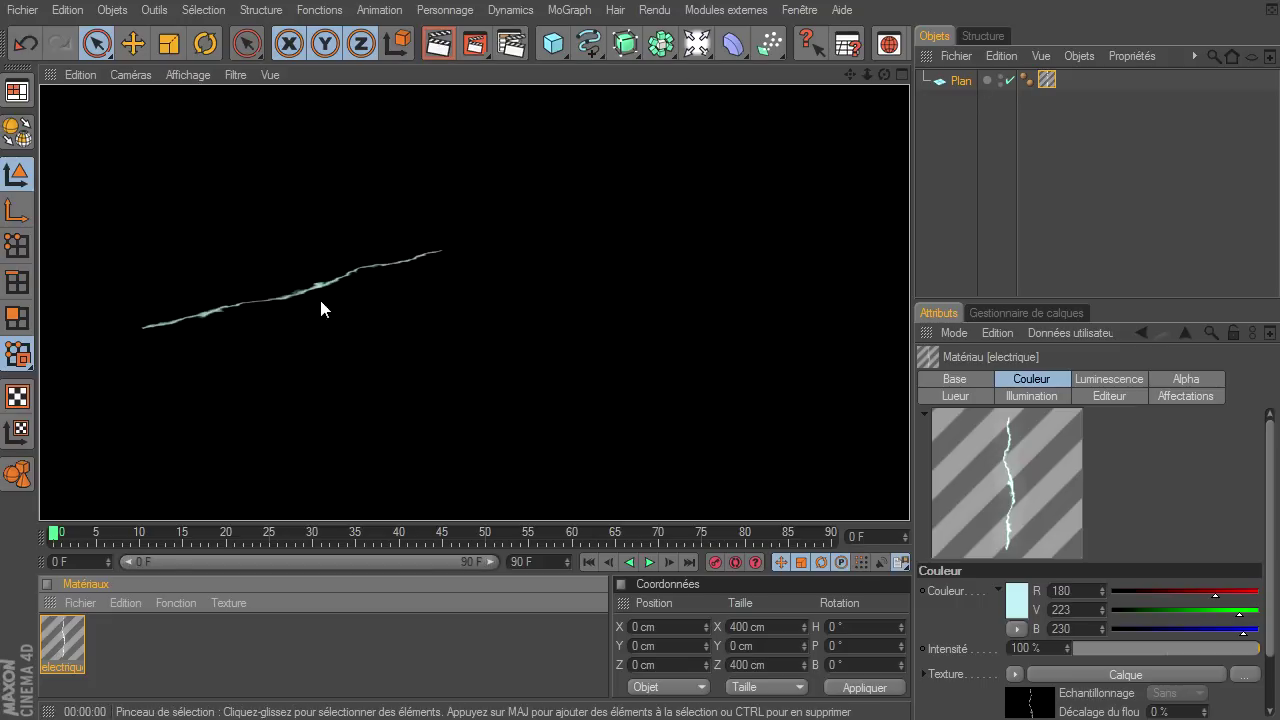
{"action": "left_click", "coordinate": [873, 76]}
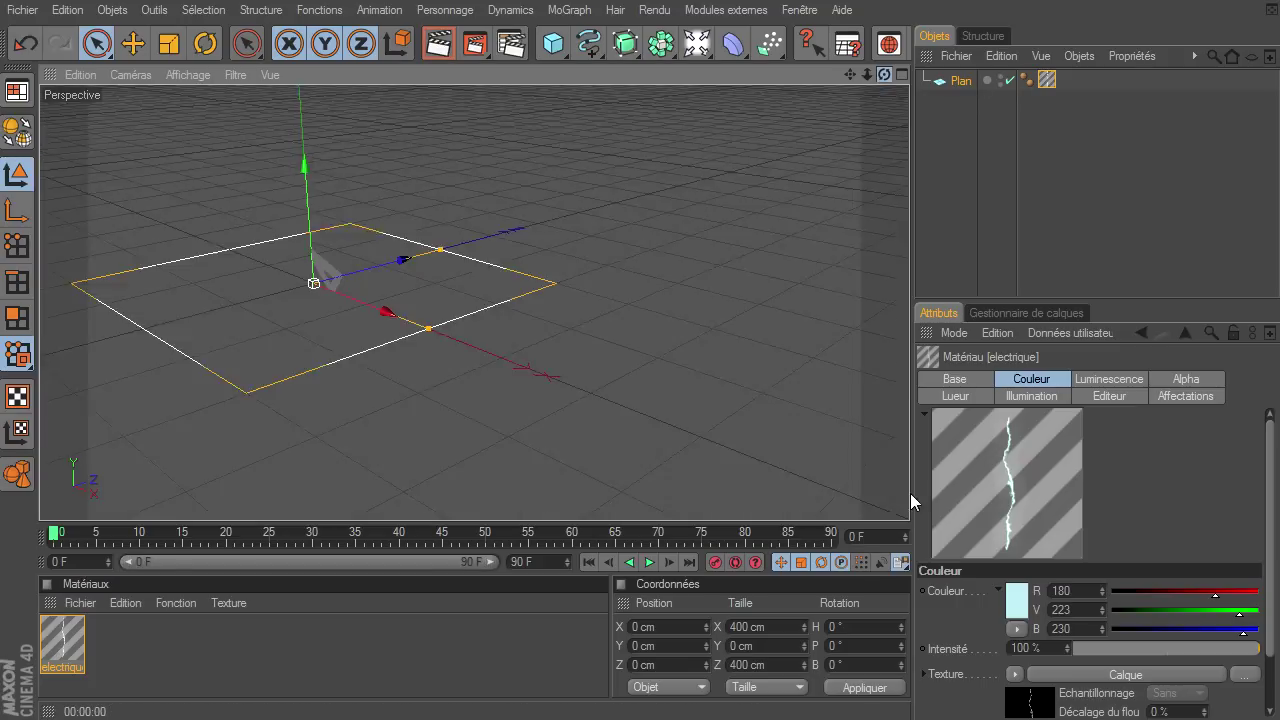
Add a 100 cm, 24-segment Sphere from the Cube palette to the scene.
{"action": "left_click_drag", "start_coordinate": [849, 74], "coordinate": [870, 79]}
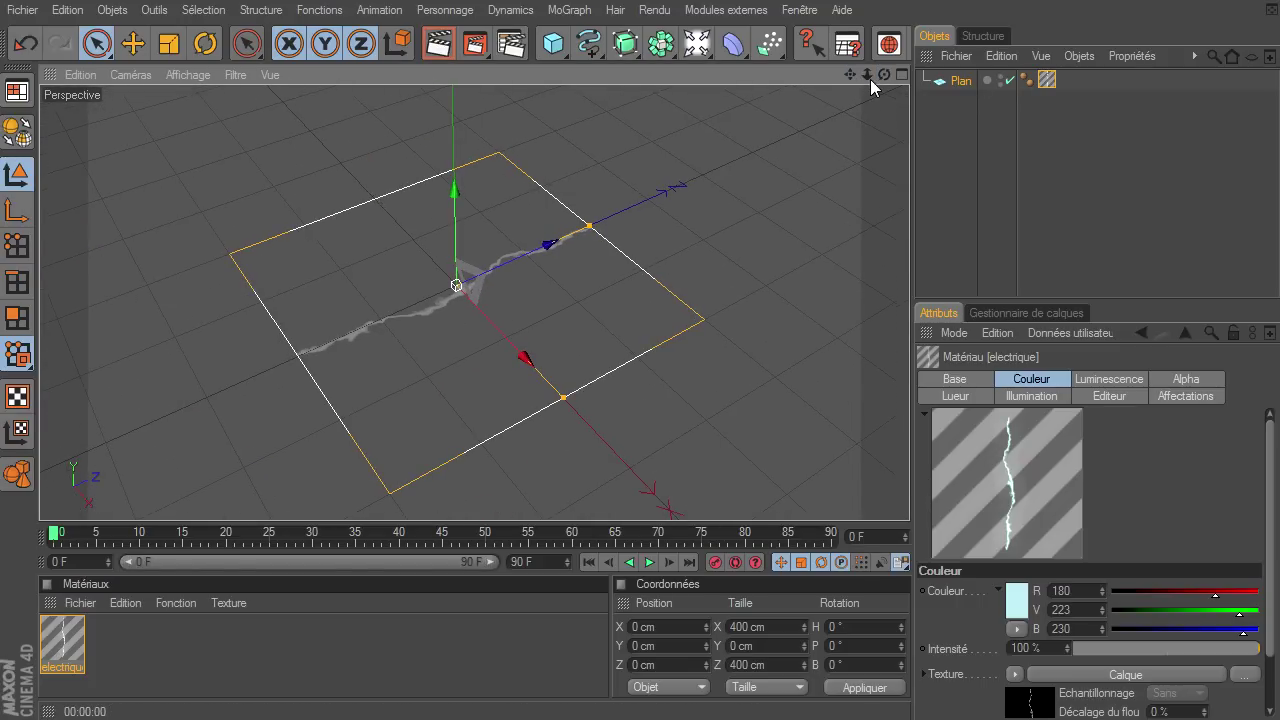
{"action": "left_click_drag", "start_coordinate": [906, 481], "coordinate": [910, 502], "text": "alt"}
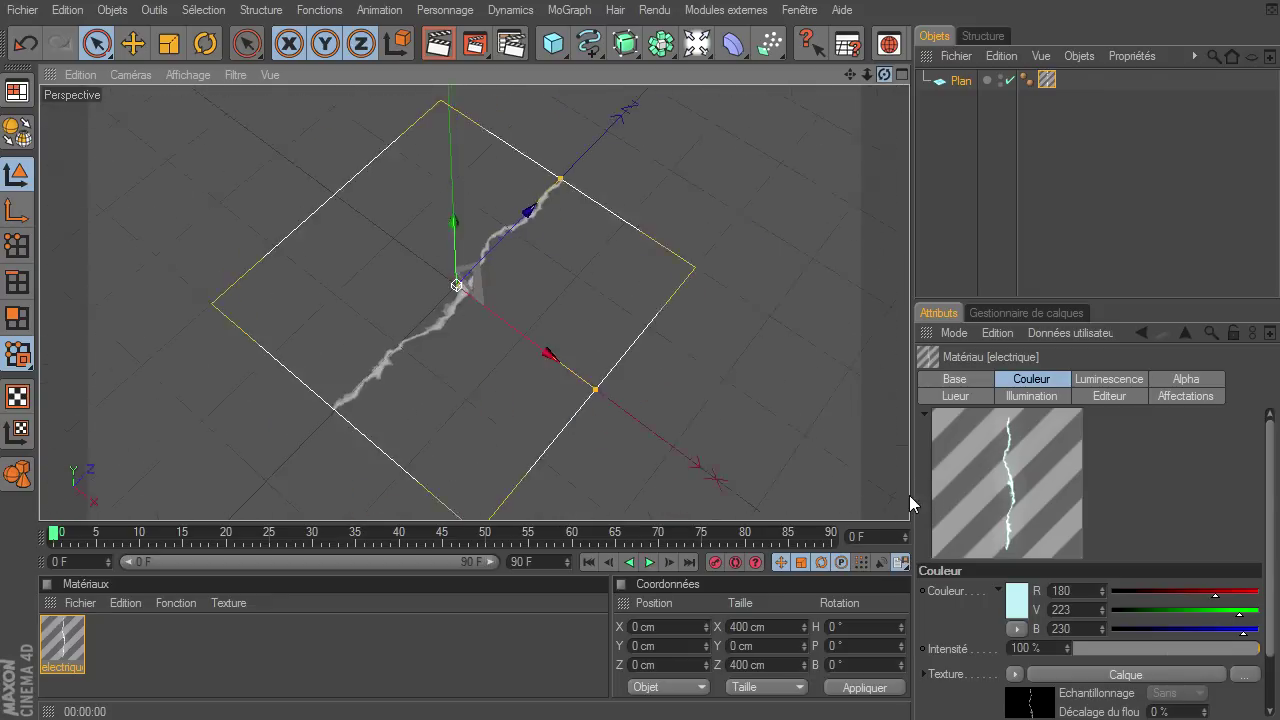
{"action": "left_click_drag", "start_coordinate": [553, 43], "coordinate": [755, 63]}
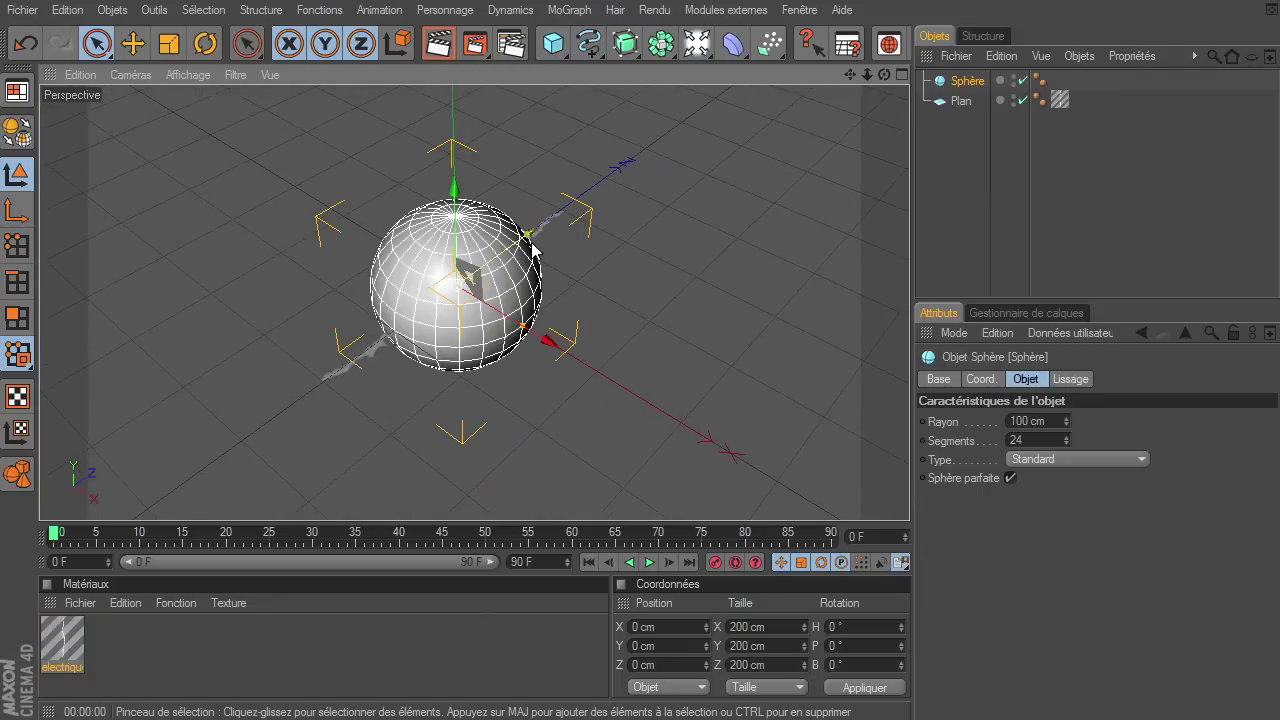
Set the sphere radius to 50 cm and place it and a copy at opposite plane ends.
{"action": "left_click", "coordinate": [1054, 426]}
{"action": "key", "text": "BackSpace"}
{"action": "key", "text": "BackSpace"}
{"action": "key", "text": "BackSpace"}
{"action": "type", "text": "50"}
{"action": "key", "text": "Return"}
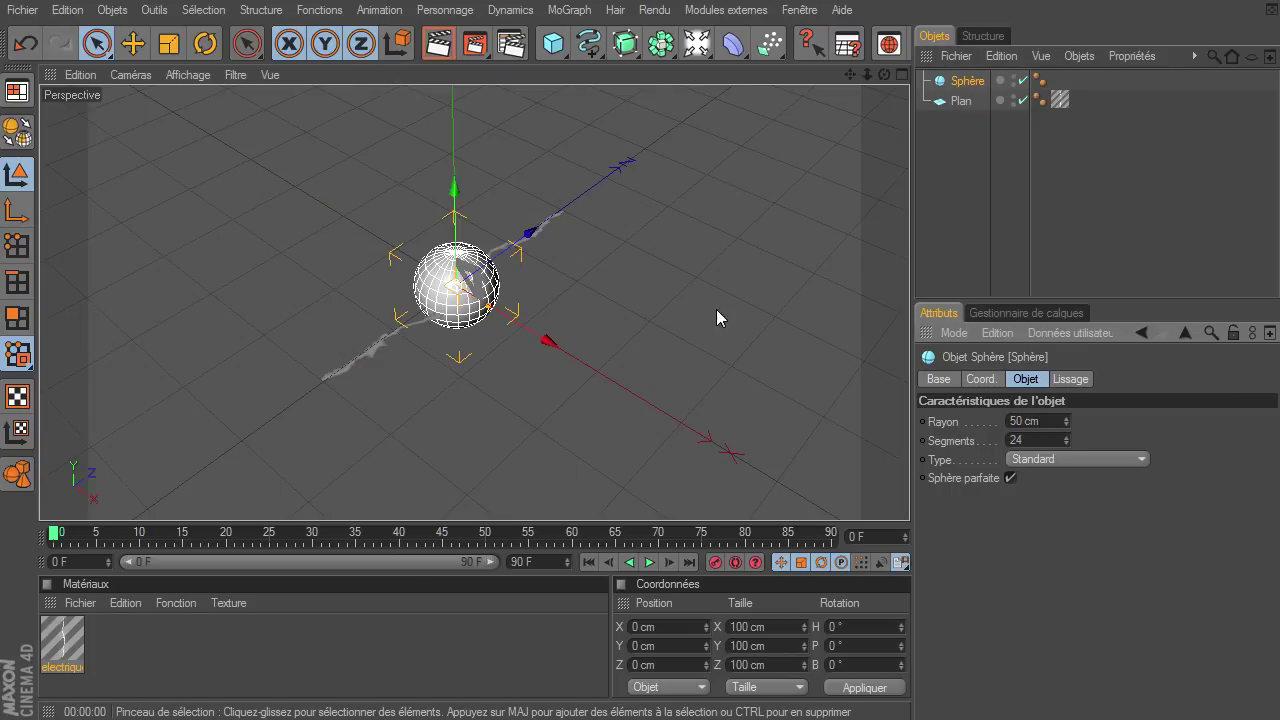
{"action": "left_click_drag", "start_coordinate": [533, 246], "coordinate": [691, 131]}
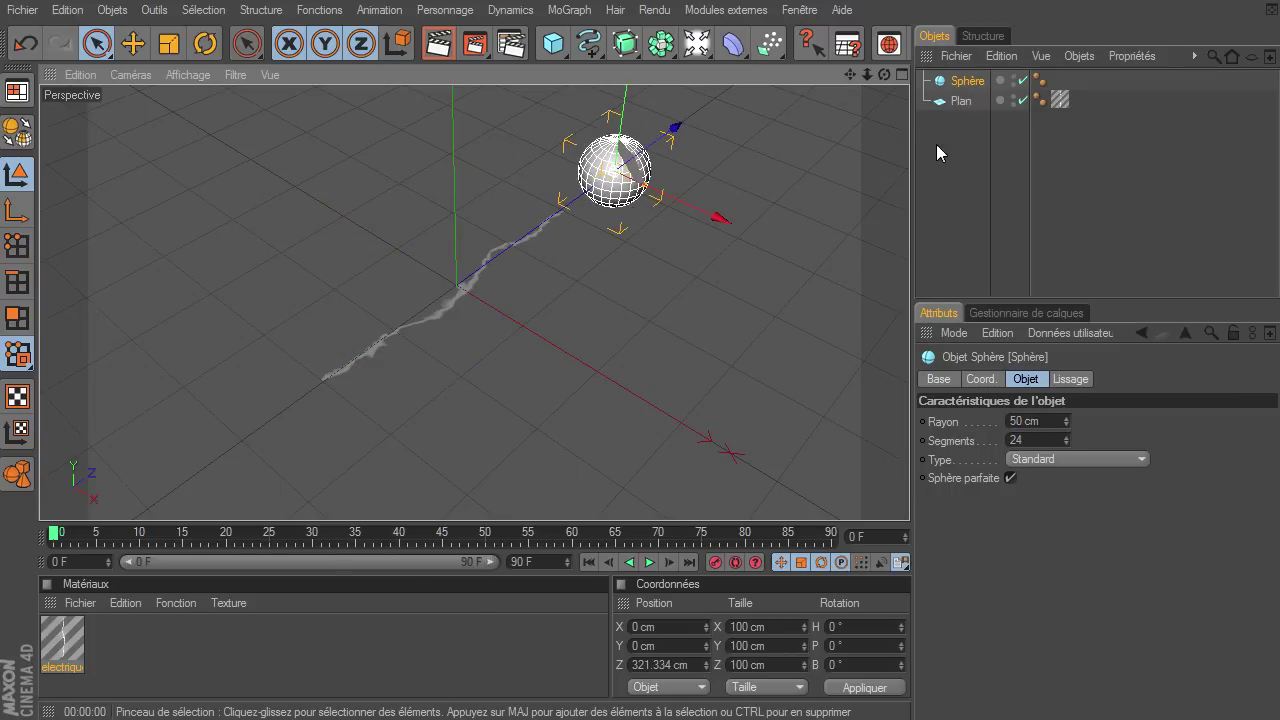
{"action": "left_click_drag", "start_coordinate": [967, 81], "coordinate": [935, 125], "text": "ctrl"}
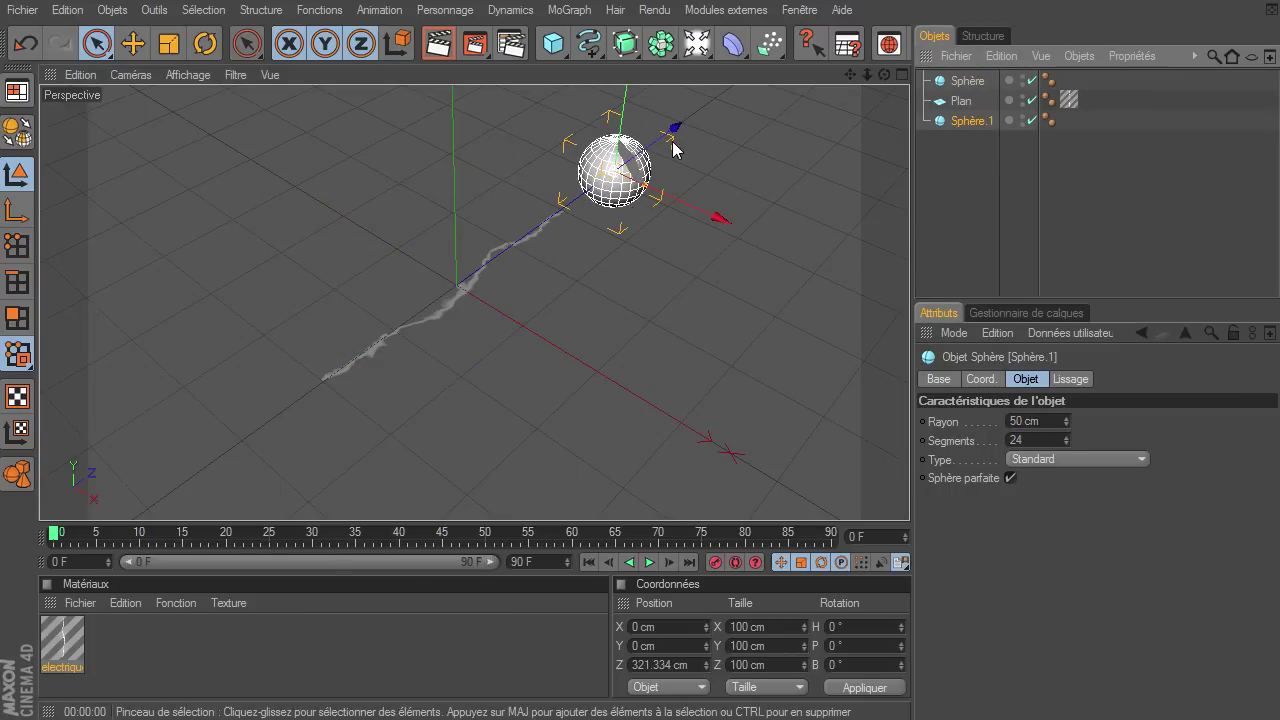
{"action": "left_click_drag", "start_coordinate": [660, 140], "coordinate": [896, 510]}
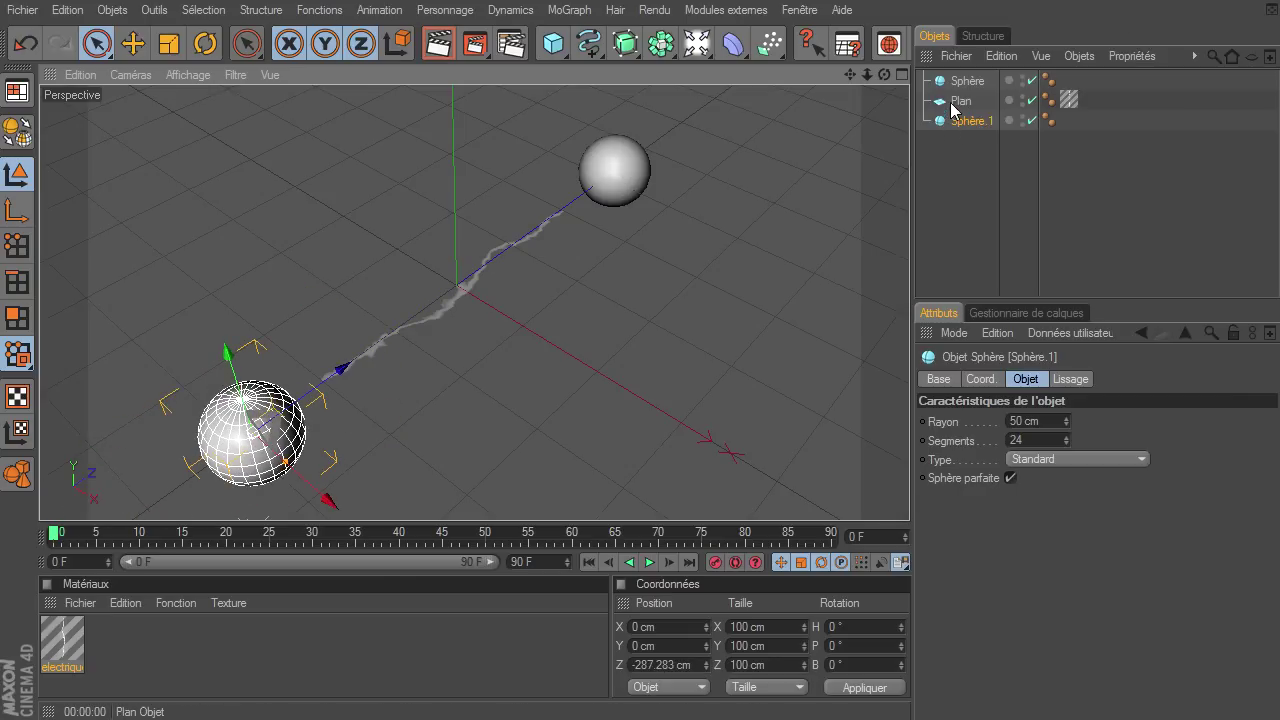
Stretch the plane along Z, tilt it to B 75°, and render the arc.
{"action": "left_click", "coordinate": [557, 303]}
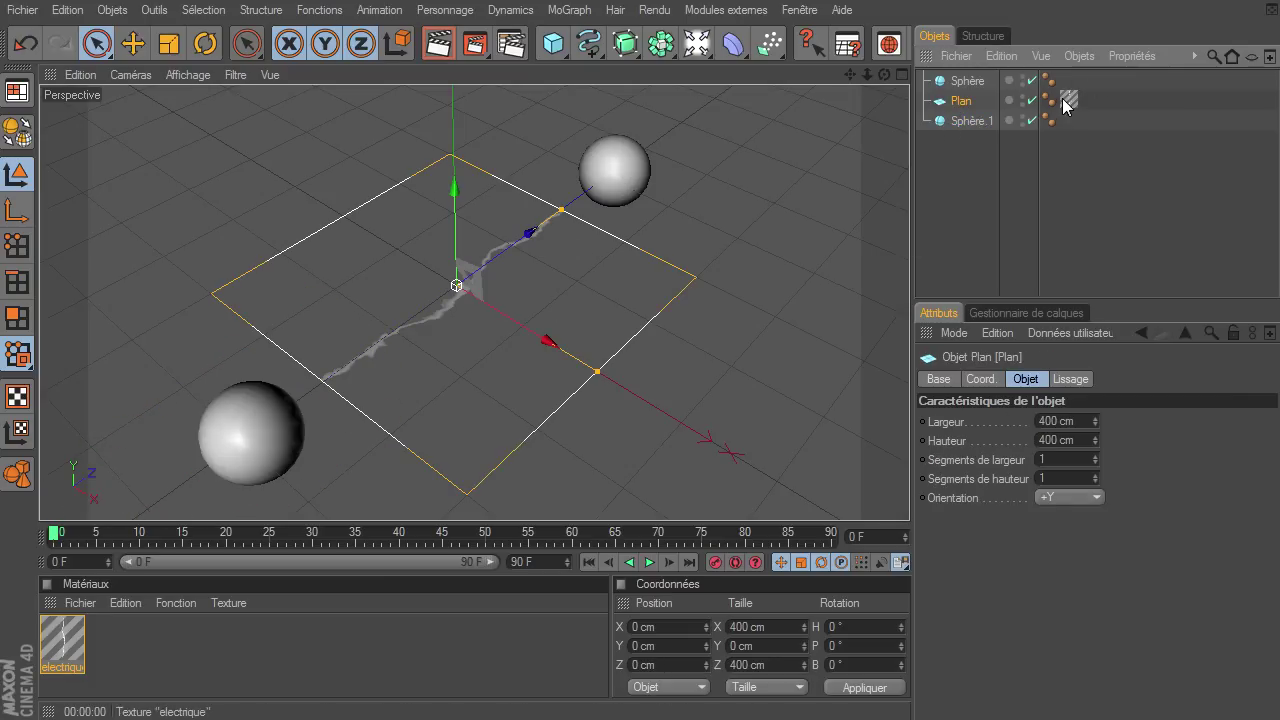
{"action": "left_click", "coordinate": [170, 45]}
{"action": "left_click_drag", "start_coordinate": [561, 210], "coordinate": [905, 490]}
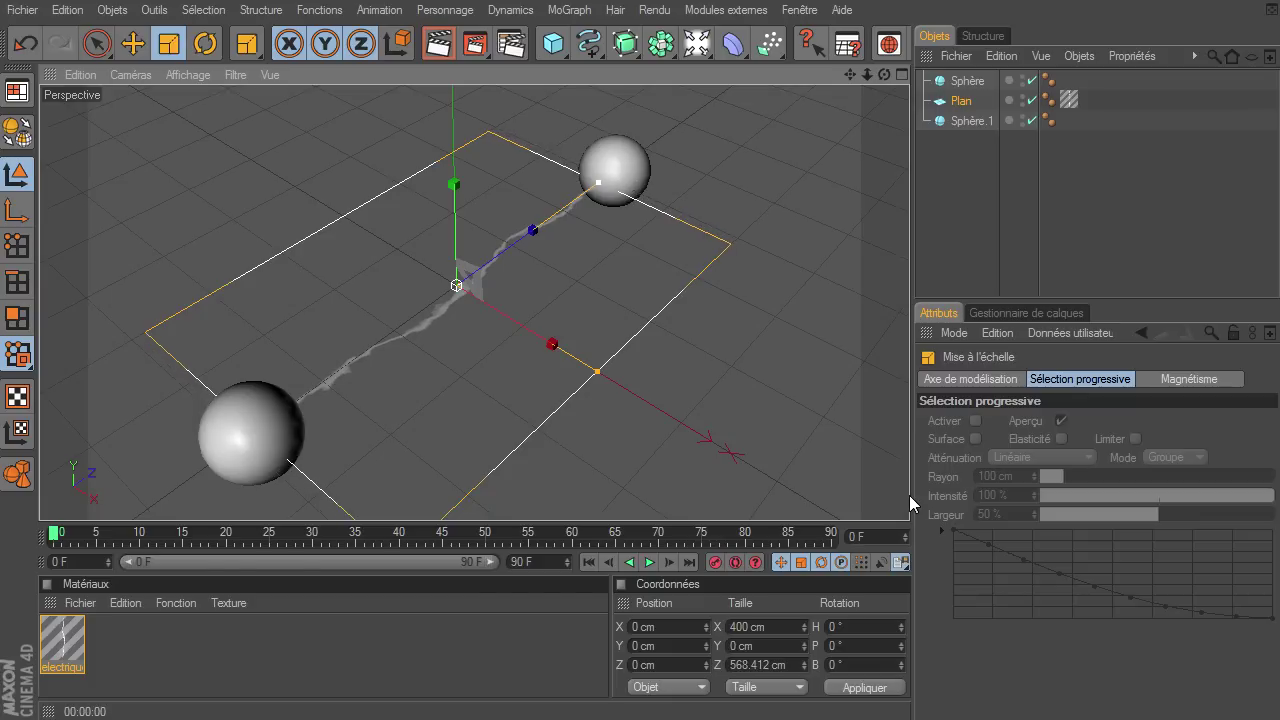
{"action": "left_click_drag", "start_coordinate": [884, 64], "coordinate": [640, 70]}
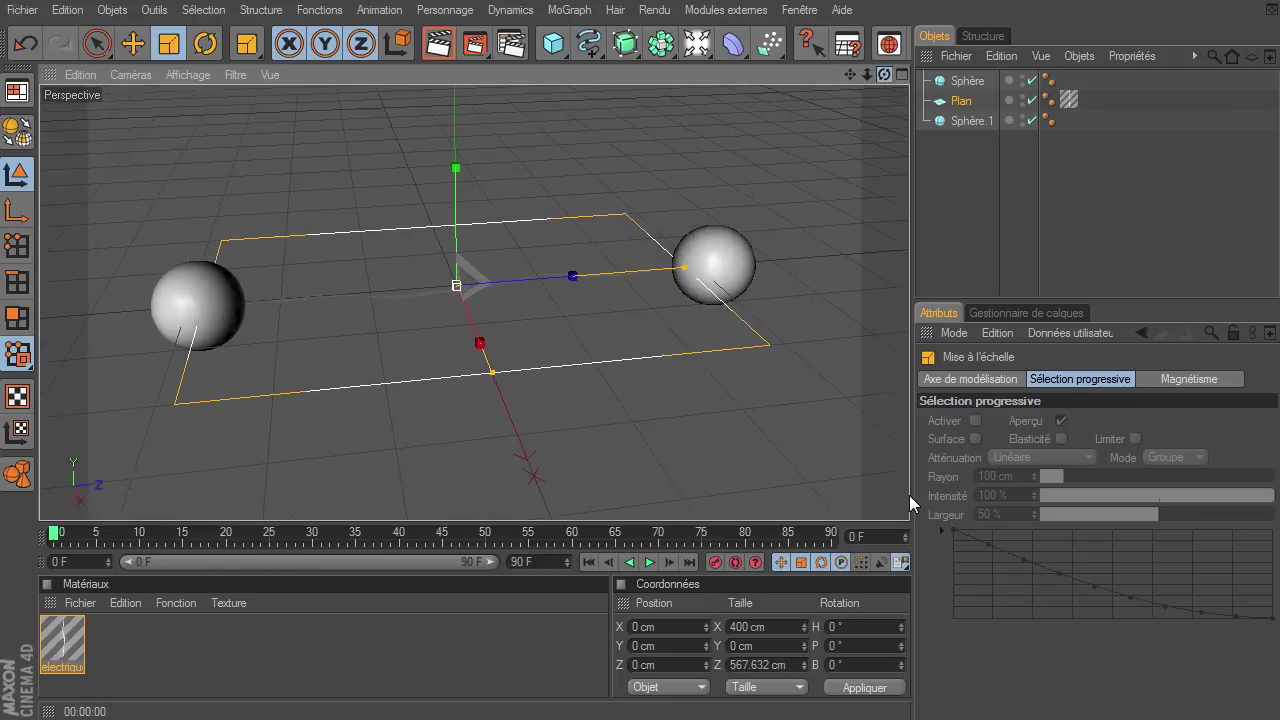
{"action": "left_click", "coordinate": [203, 45]}
{"action": "left_click_drag", "start_coordinate": [517, 297], "coordinate": [456, 324]}
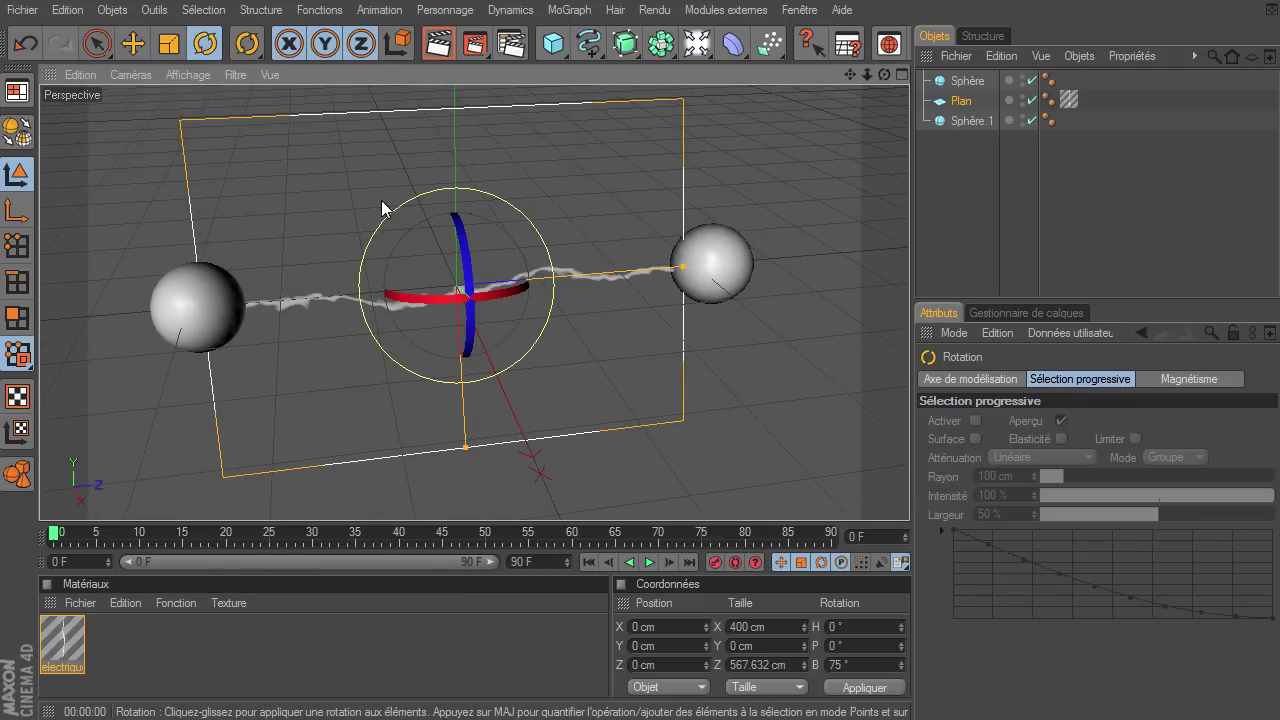
{"action": "key", "text": "ctrl+r"}
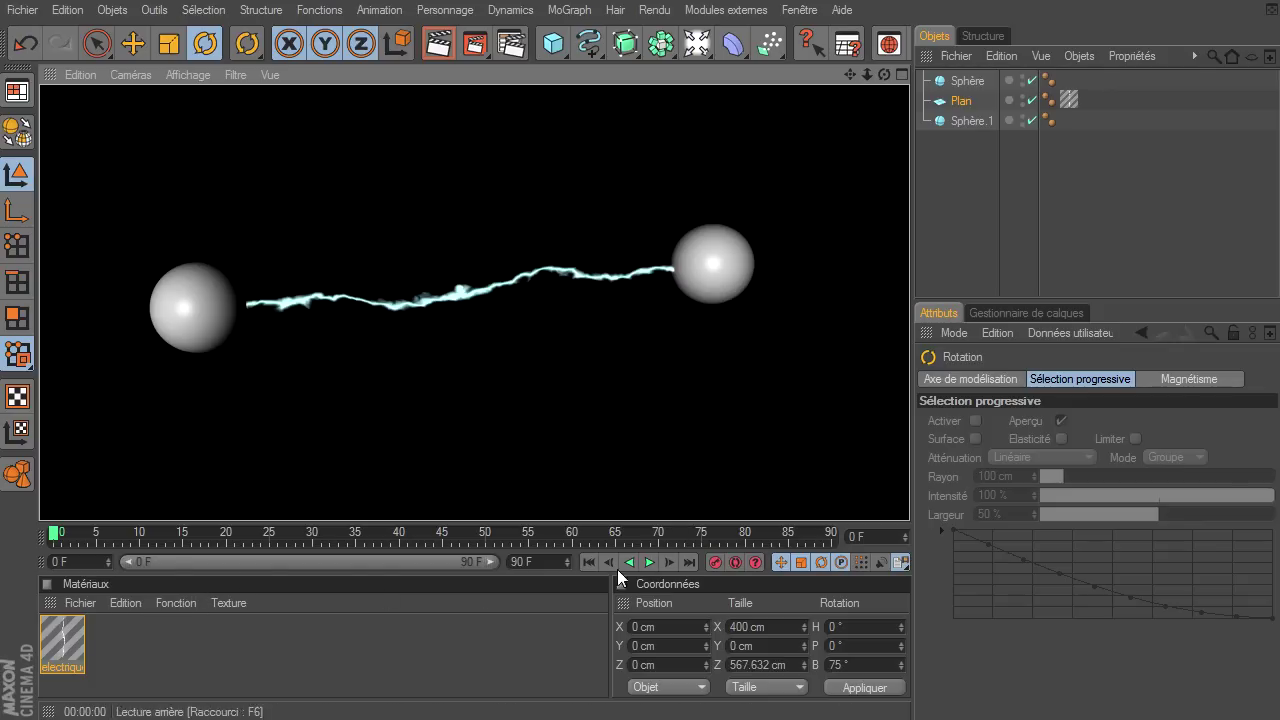
Play the animation, stop at frame 18, and select the electrique material.
{"action": "left_click", "coordinate": [650, 562]}
{"action": "left_click", "coordinate": [650, 562]}
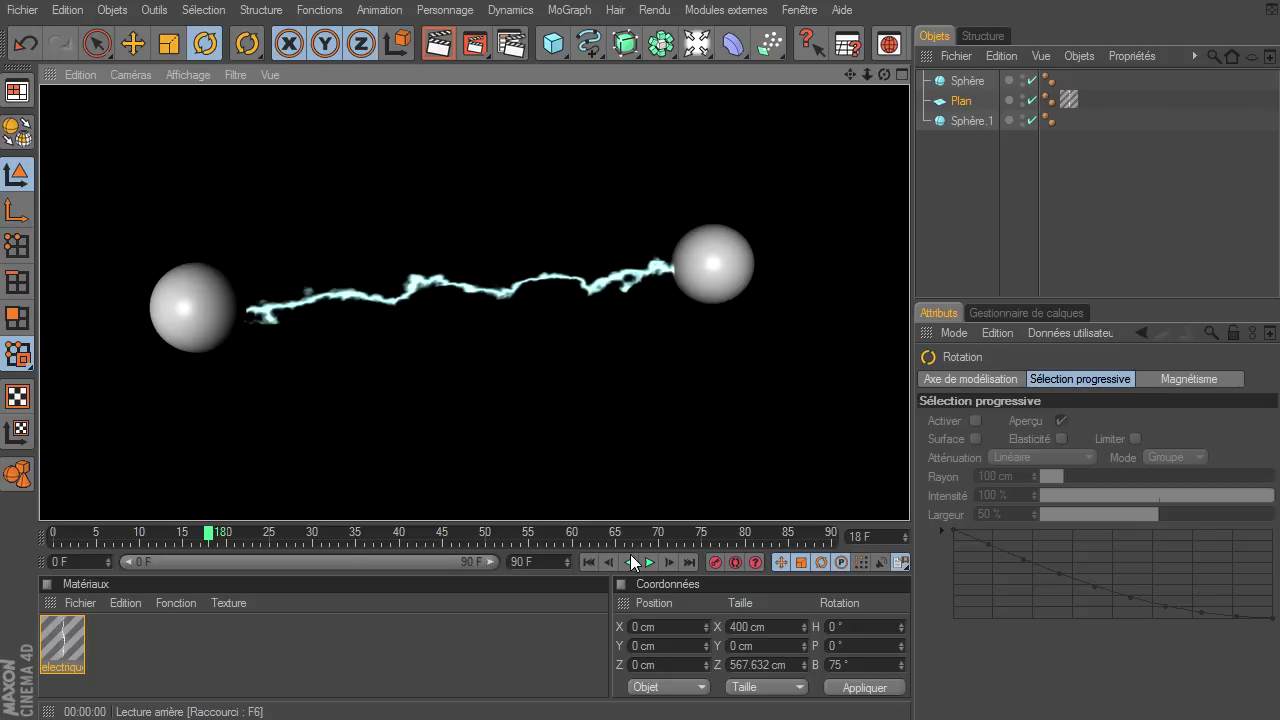
{"action": "left_click", "coordinate": [45, 639]}
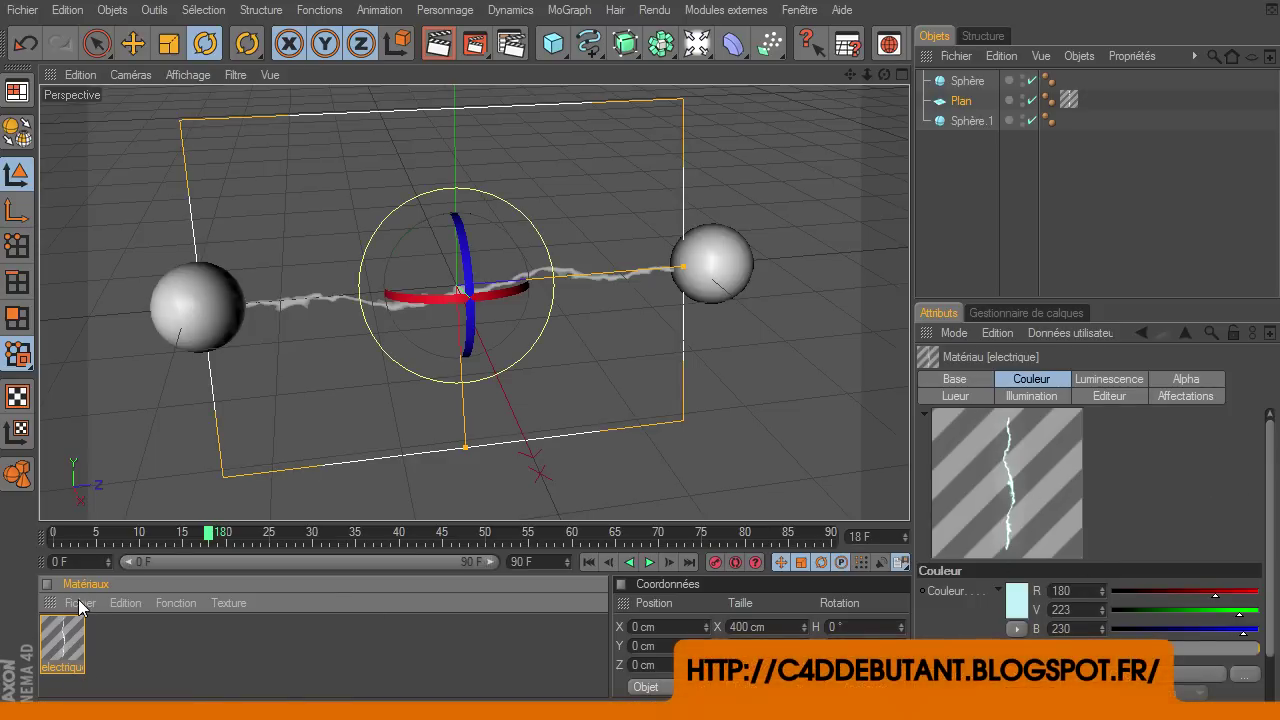
Resize the materials panel and viewport, then render the final cyan arc between the spheres.
{"action": "left_click_drag", "start_coordinate": [142, 523], "coordinate": [155, 273]}
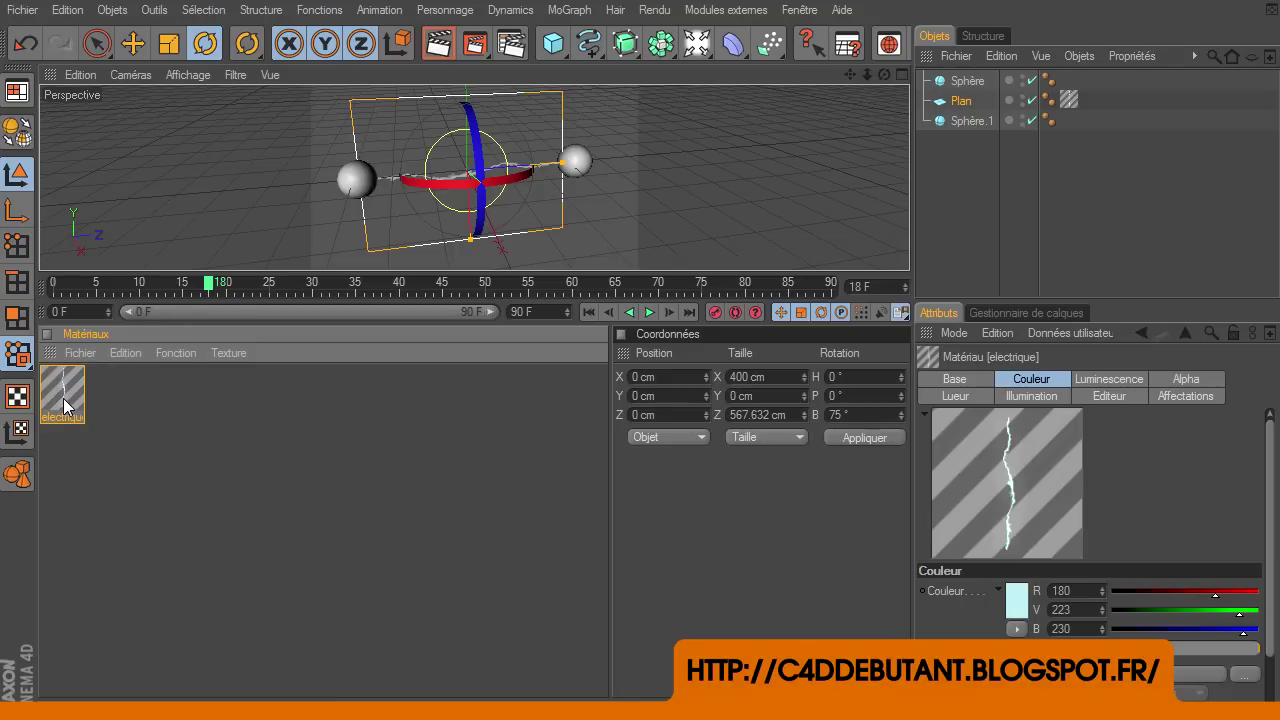
{"action": "left_click", "coordinate": [90, 356]}
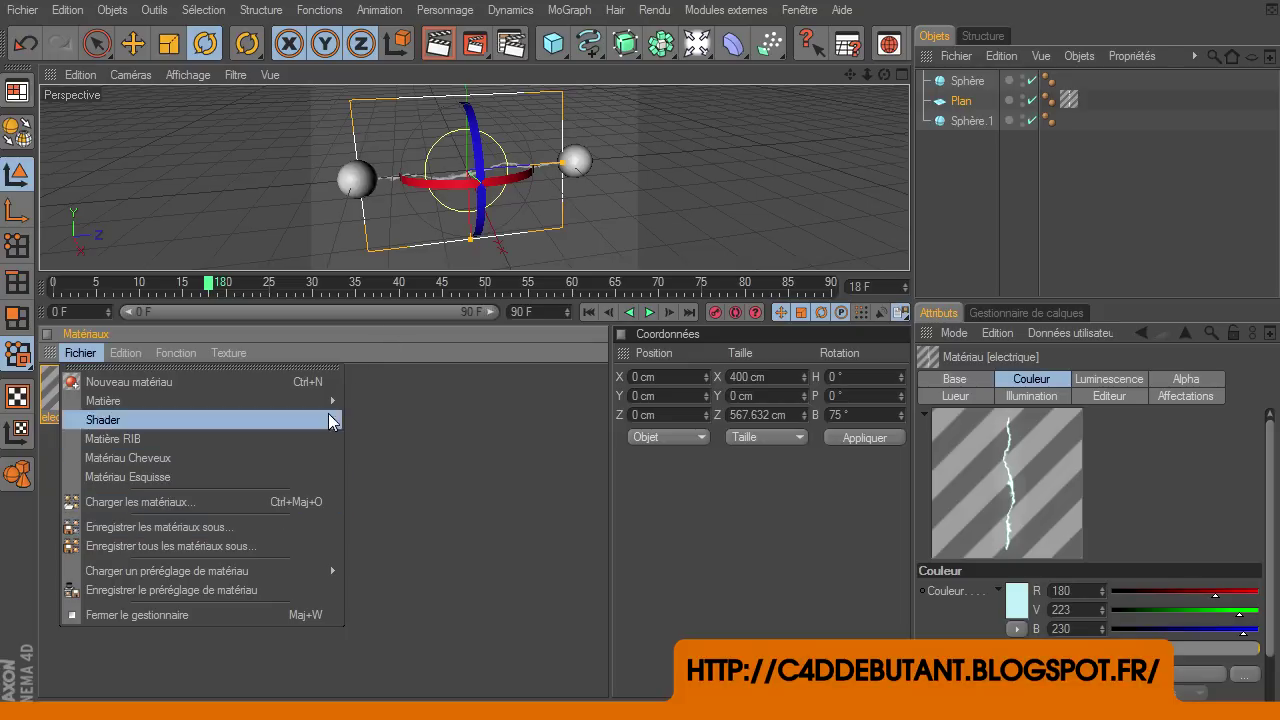
{"action": "left_click", "coordinate": [414, 271]}
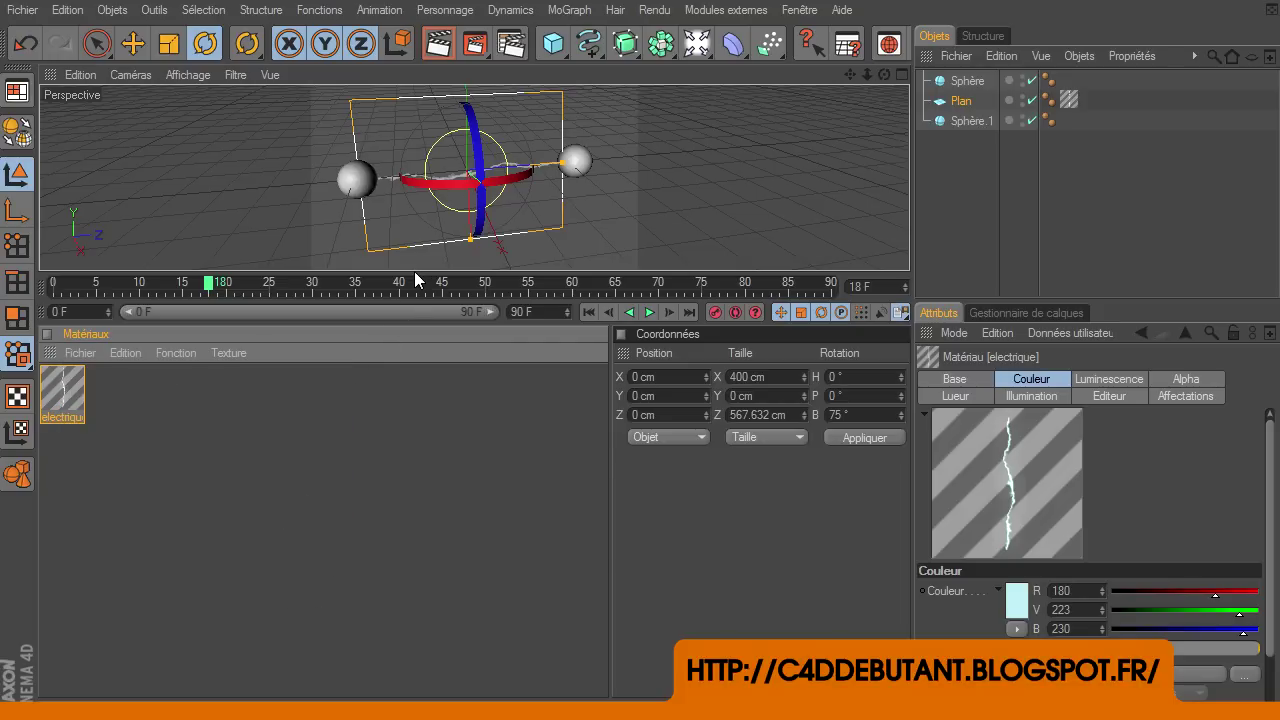
{"action": "left_click_drag", "start_coordinate": [414, 271], "coordinate": [452, 522]}
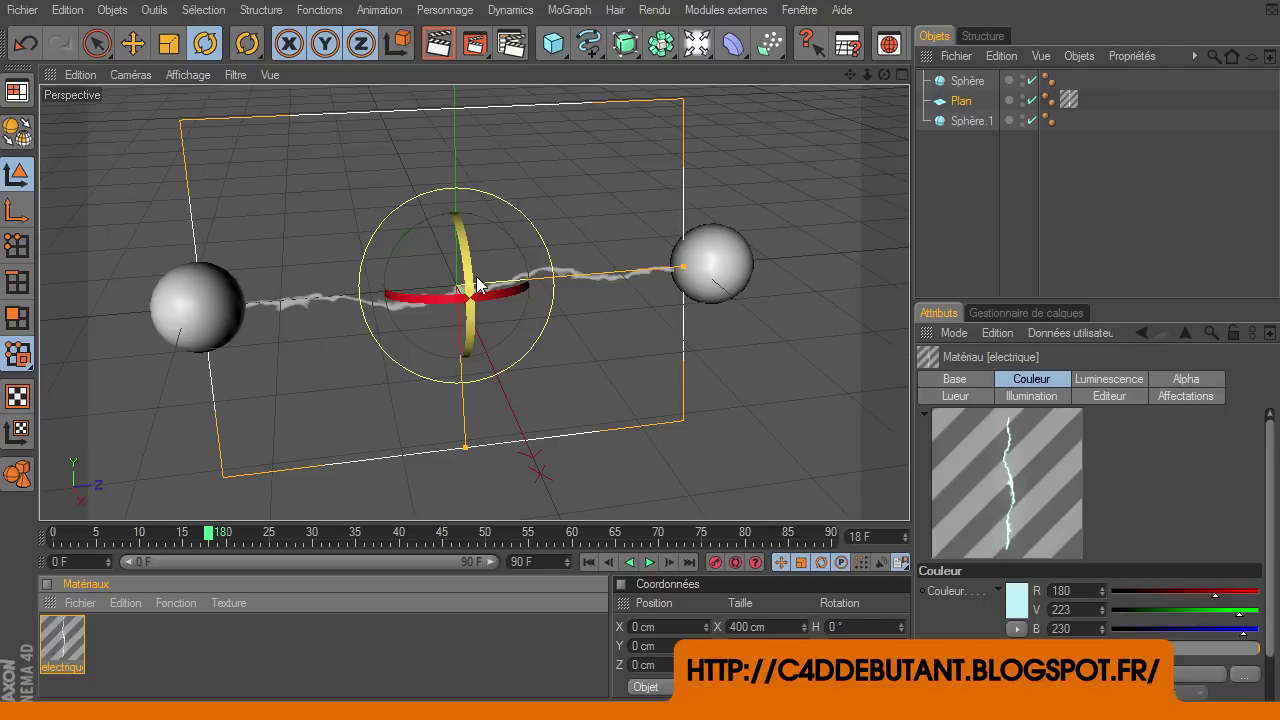
{"action": "left_click", "coordinate": [440, 44]}
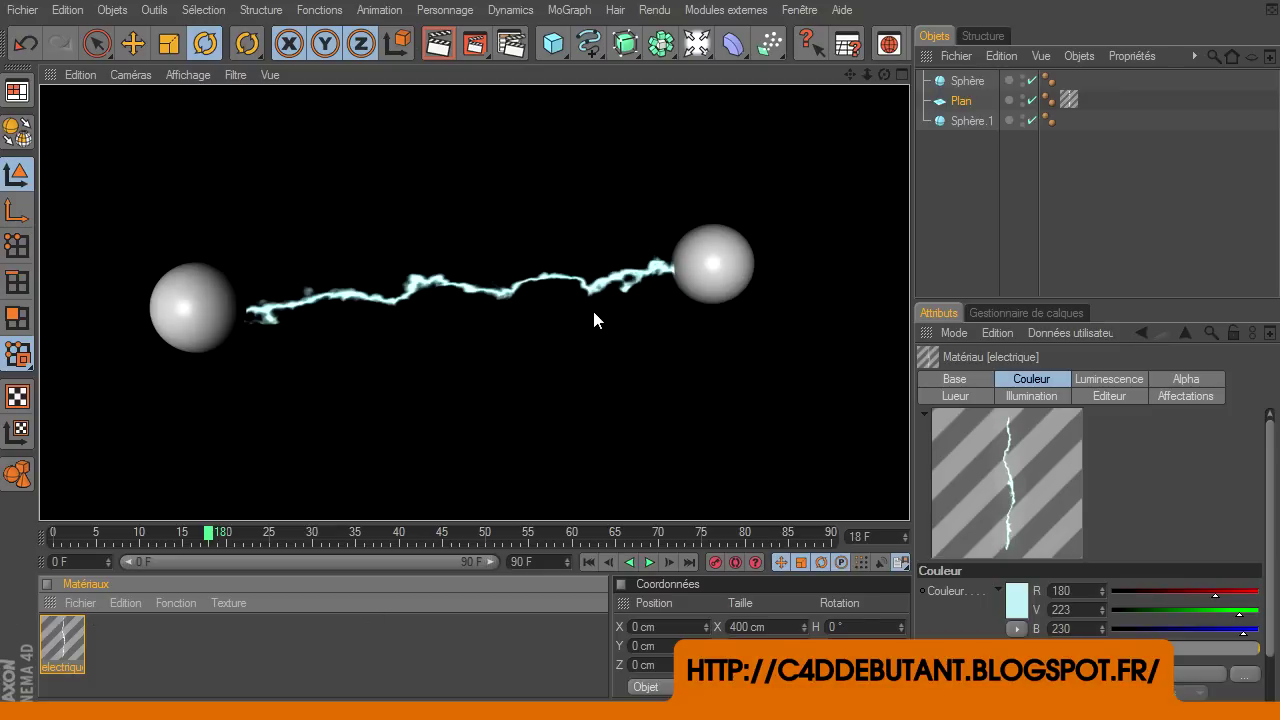